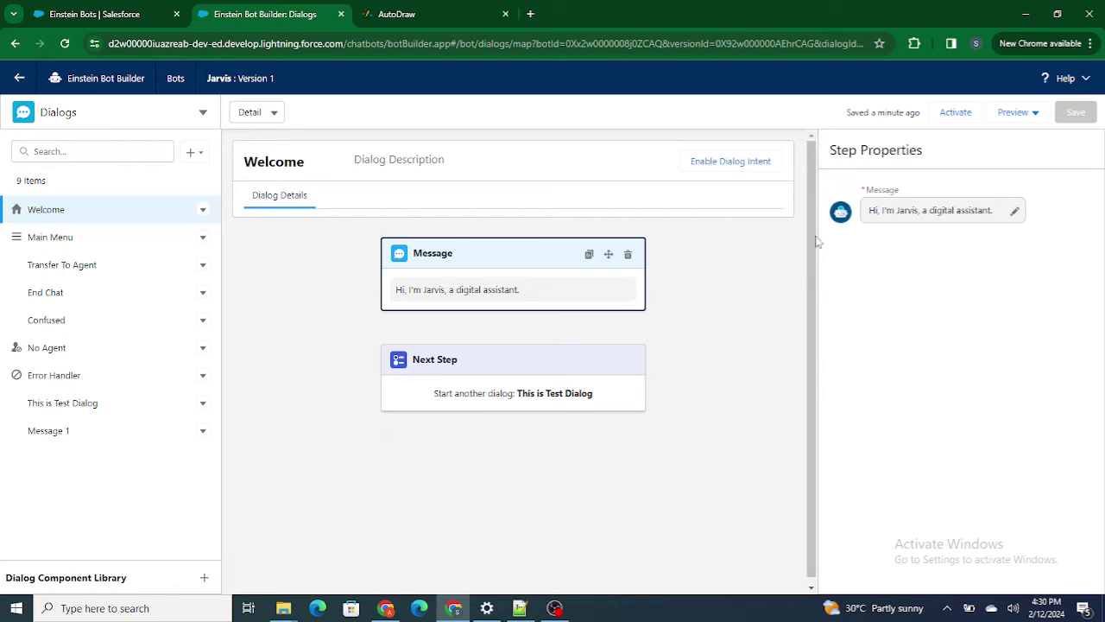
# Review the Welcome dialog's greeting message and the dialog it hands off to
pyautogui.click(45, 210)
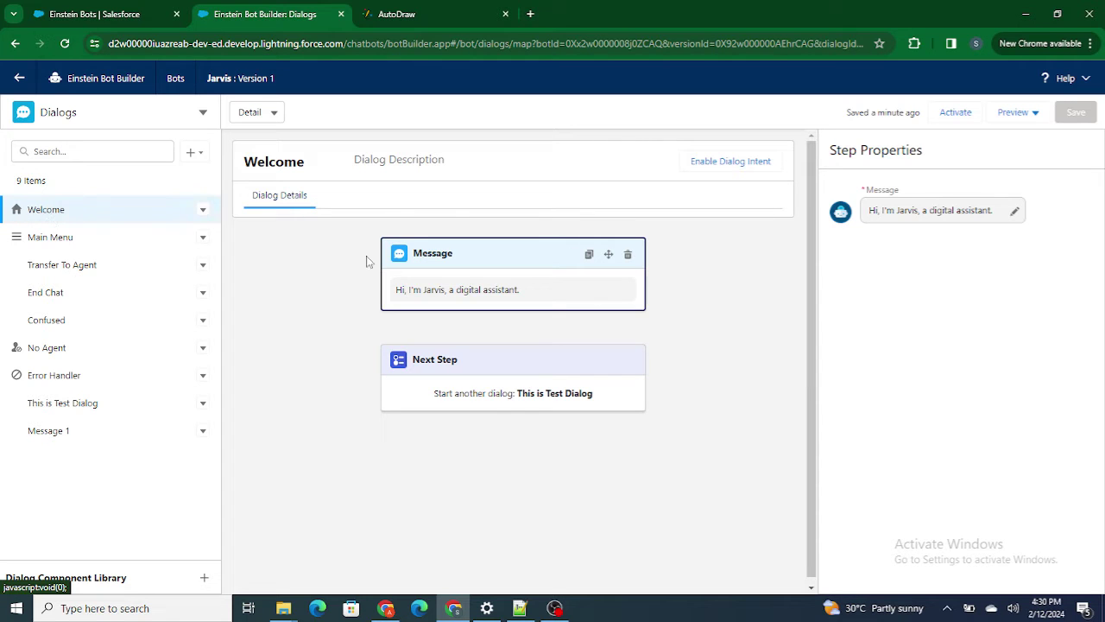
pyautogui.moveTo(397, 291); pyautogui.dragTo(503, 292)
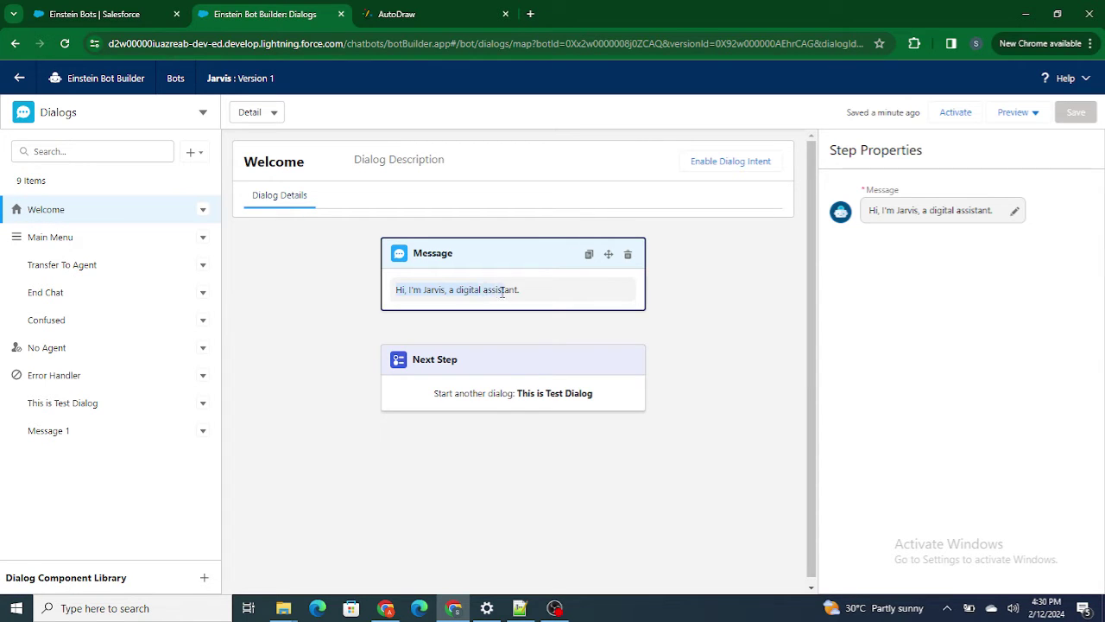
pyautogui.moveTo(519, 394); pyautogui.dragTo(604, 395)
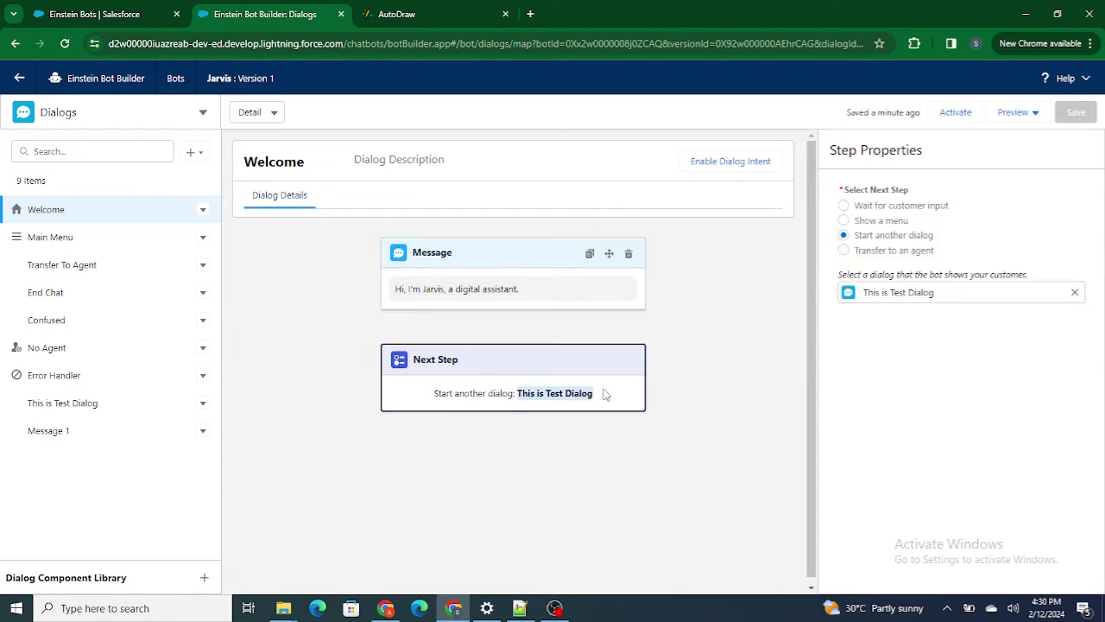
# Inspect This is Test Dialog's message and next step, then open Message 1
pyautogui.click(50, 403)
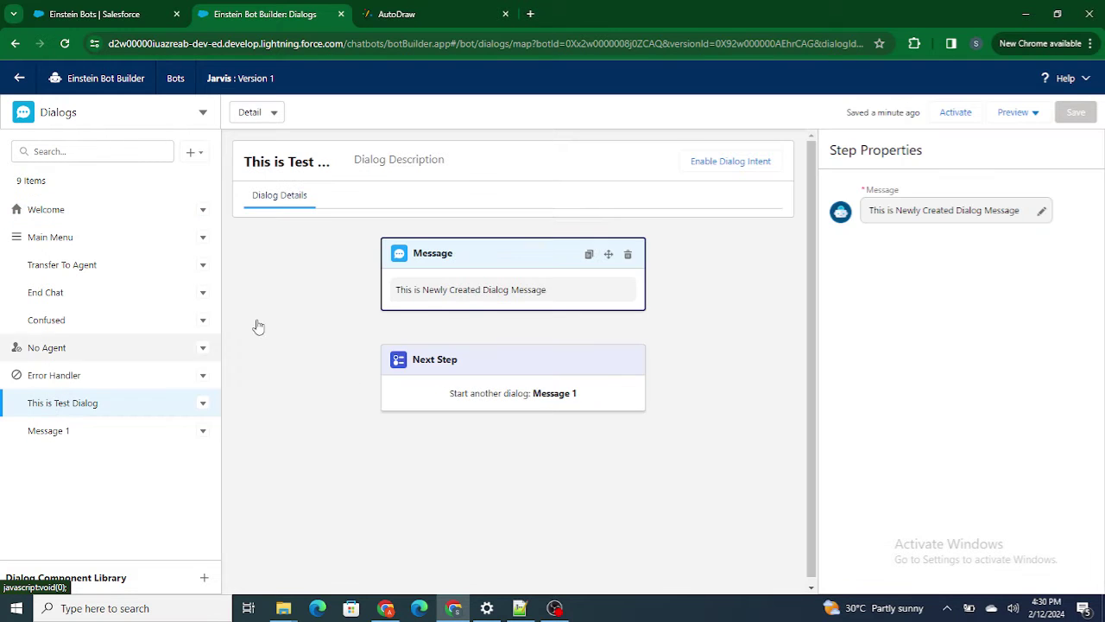
pyautogui.moveTo(396, 298); pyautogui.dragTo(555, 298)
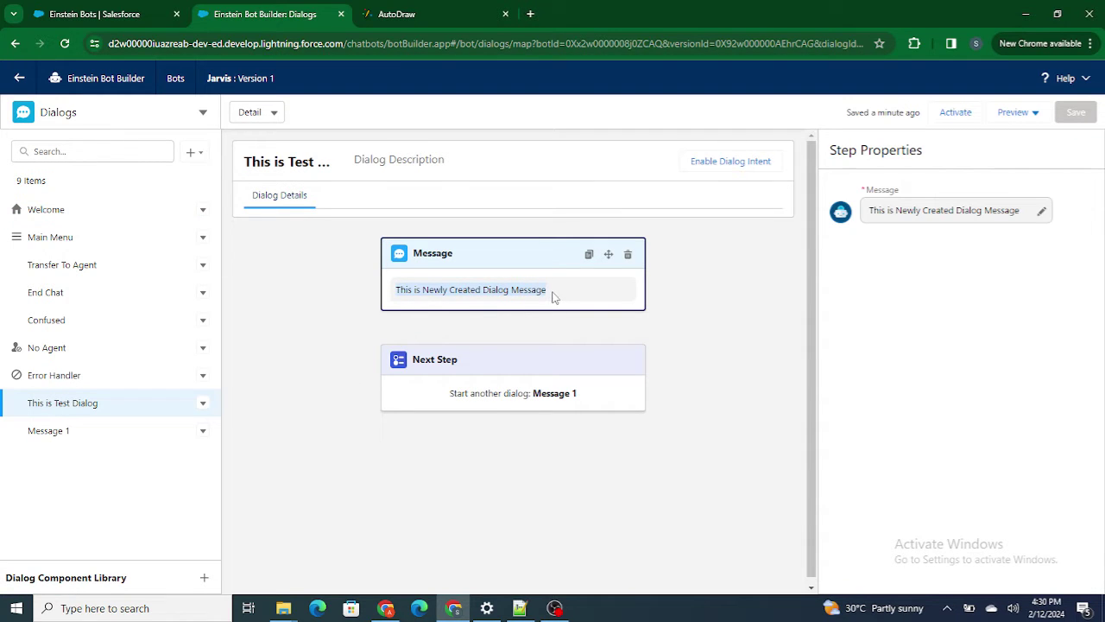
pyautogui.click(553, 374)
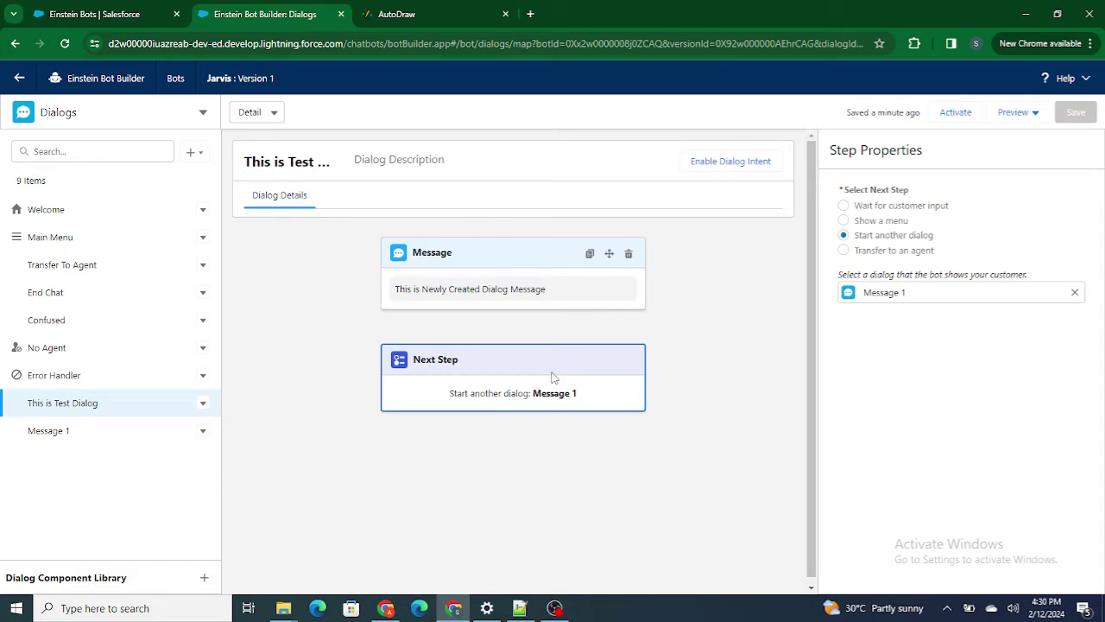
pyautogui.click(34, 430)
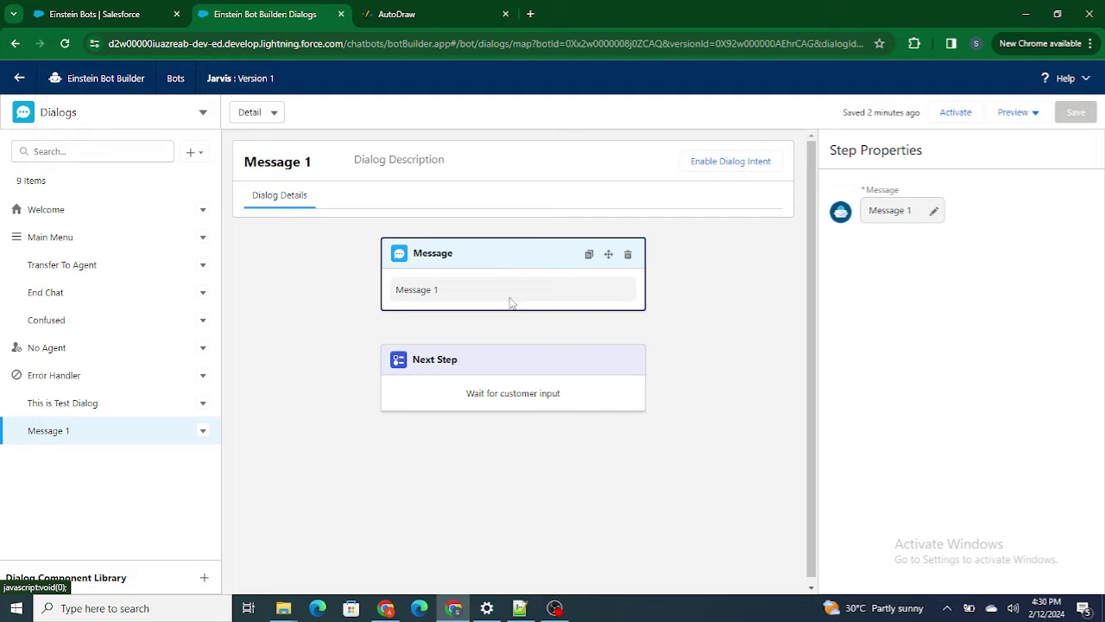
# Make Message 1's next step start a newly created dialog named 'Condition 1'
pyautogui.click(503, 372)
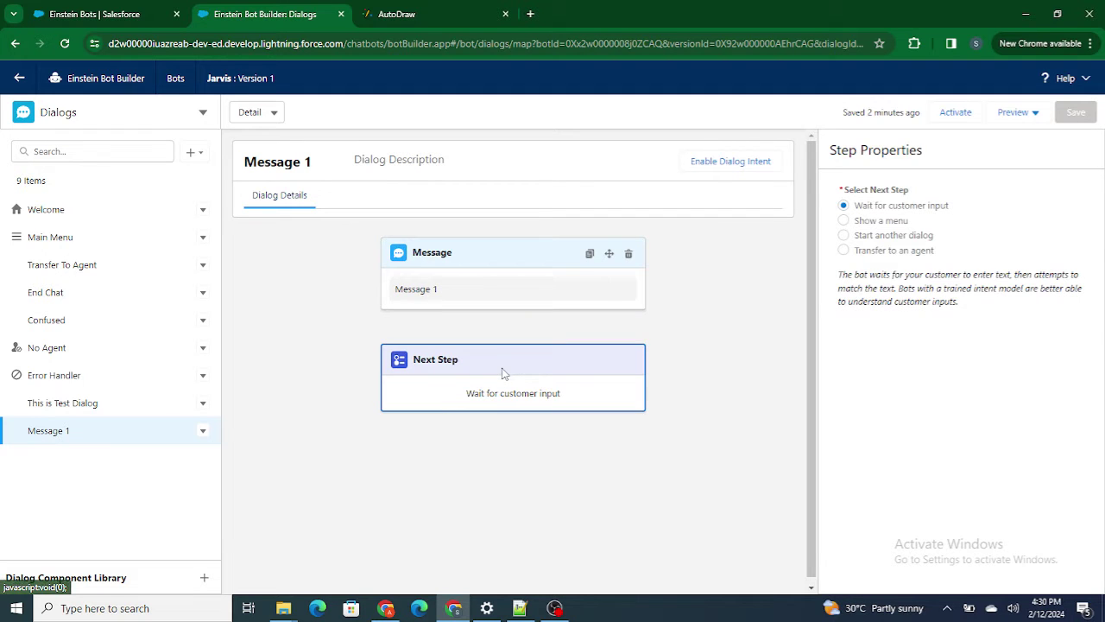
pyautogui.click(888, 235)
pyautogui.click(924, 293)
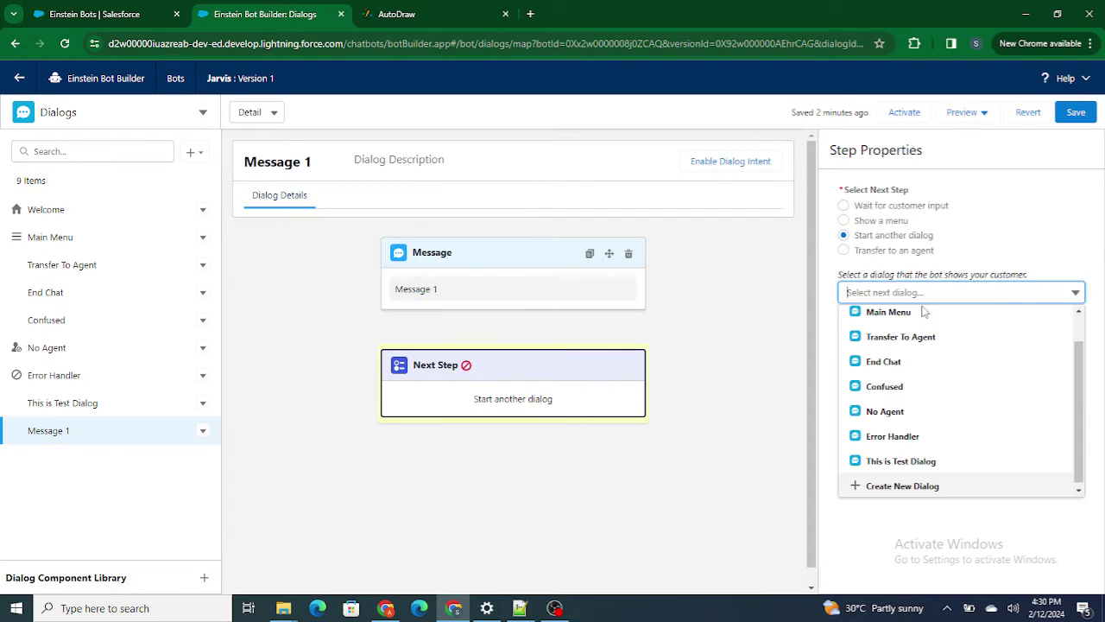
pyautogui.click(896, 487)
pyautogui.click(377, 268)
pyautogui.write('Condition 1')
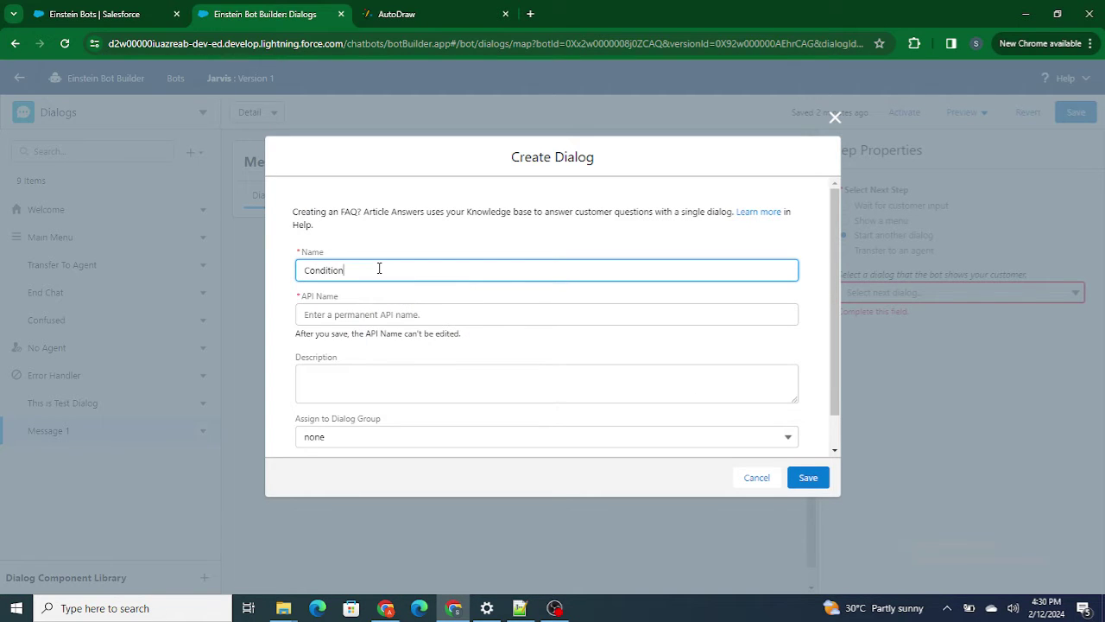
pyautogui.click(695, 463)
pyautogui.click(802, 473)
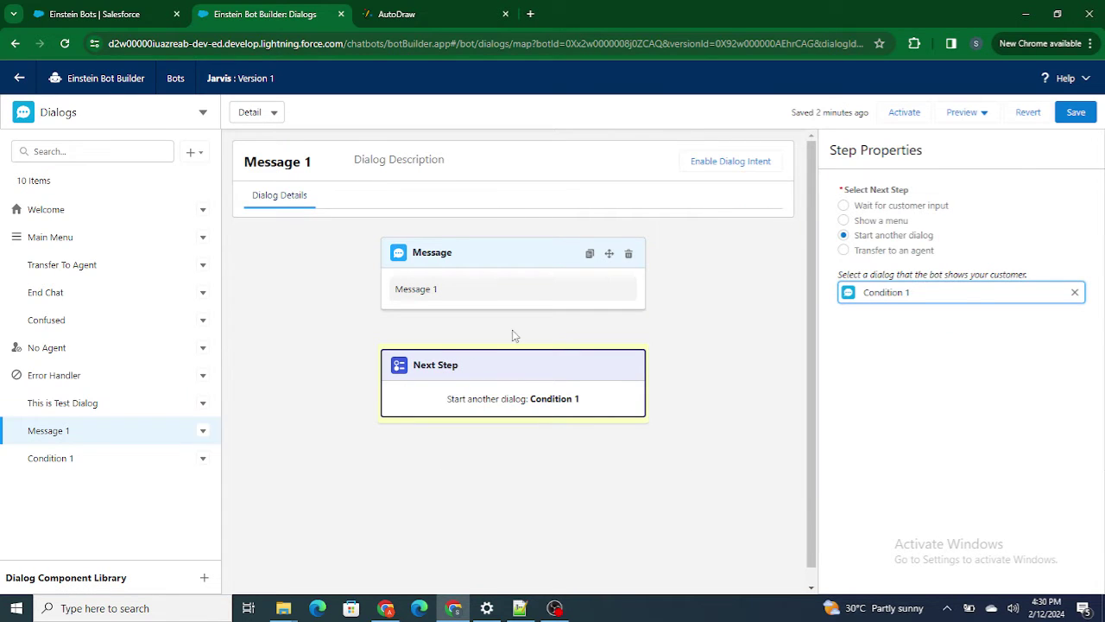
# Save the bot, view the Condition 1 dialog, and switch to the AutoDraw tab
pyautogui.click(1076, 112)
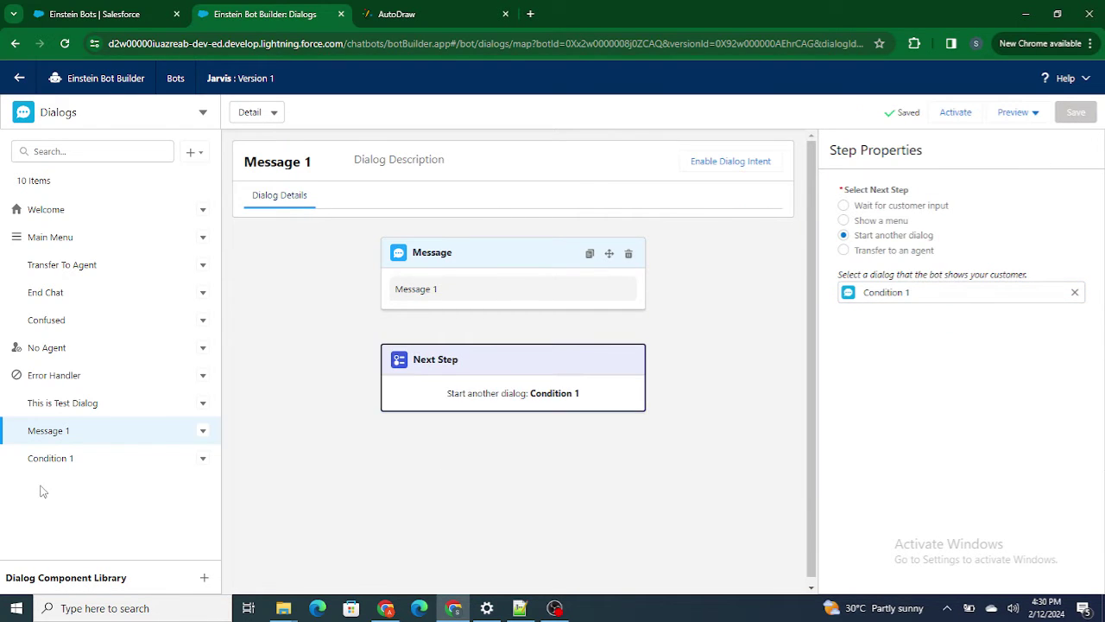
pyautogui.click(40, 459)
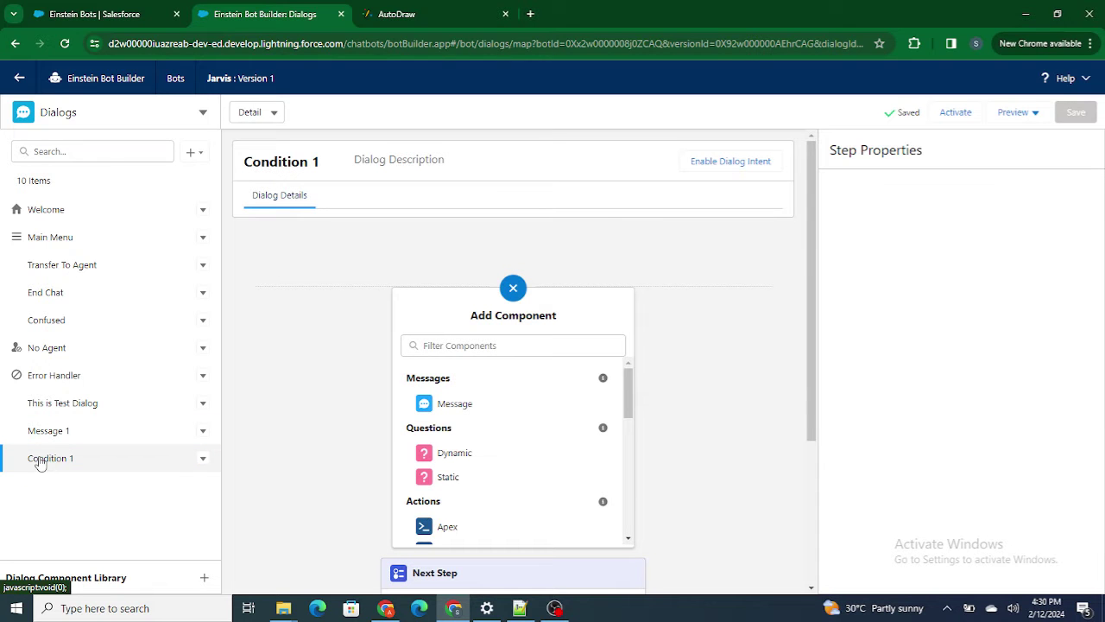
pyautogui.scroll(-2, 492, 459)
pyautogui.scroll(-3, 491, 458)
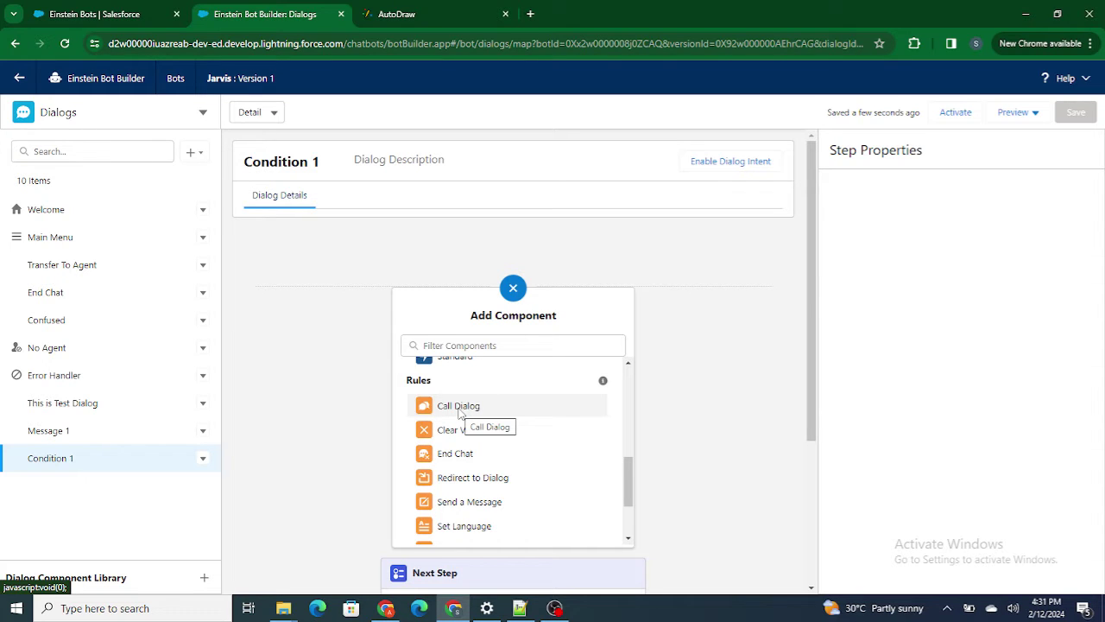
pyautogui.click(388, 23)
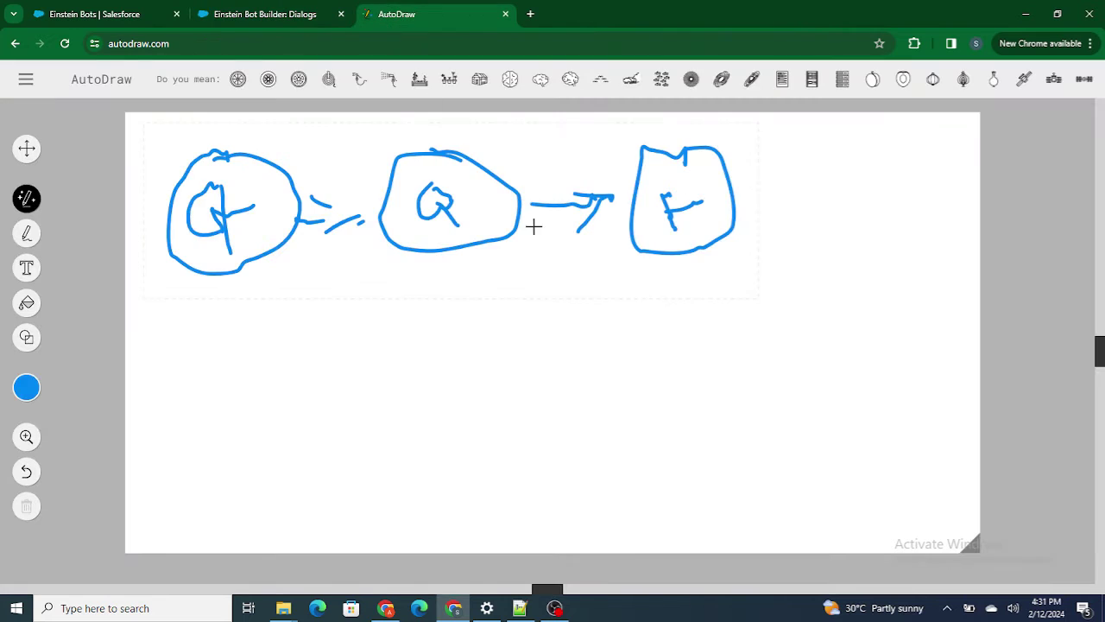
# Undo the old AutoDraw sketch, draw a diamond, and return to Einstein Bot Builder
pyautogui.hotkey('ctrl', 'z')
pyautogui.hotkey('ctrl', 'z')
pyautogui.hotkey('ctrl', 'z')
pyautogui.hotkey('ctrl', 'z')
pyautogui.hotkey('ctrl', 'z')
pyautogui.hotkey('ctrl', 'z')
pyautogui.hotkey('ctrl', 'z')
pyautogui.hotkey('ctrl', 'z')
pyautogui.hotkey('ctrl', 'z')
pyautogui.hotkey('ctrl', 'z')
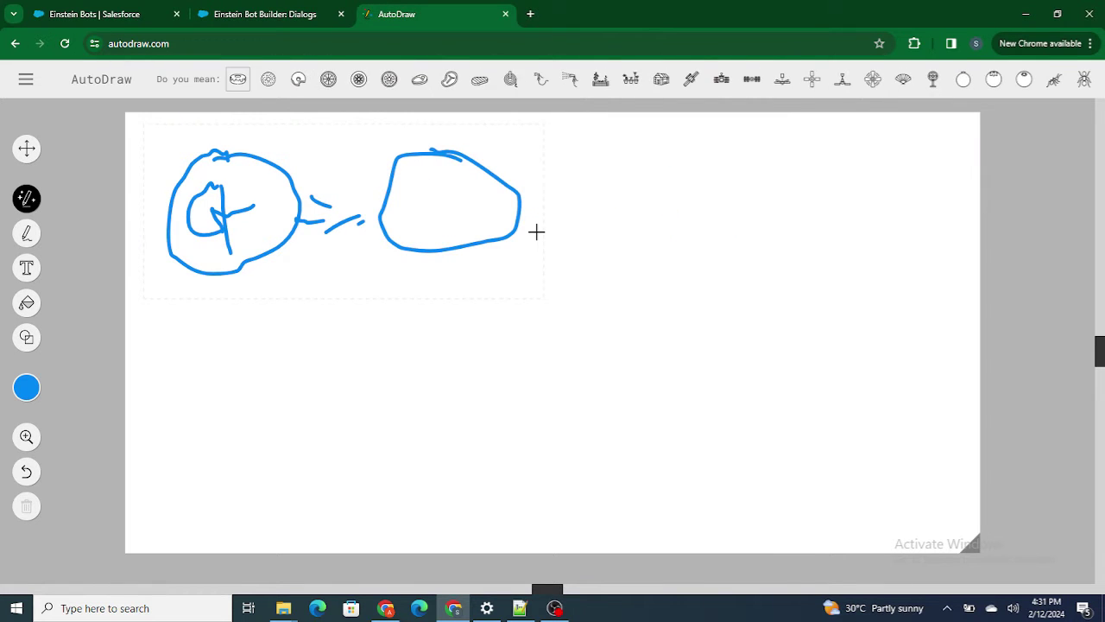
pyautogui.hotkey('ctrl', 'z')
pyautogui.hotkey('ctrl', 'z')
pyautogui.hotkey('ctrl', 'z')
pyautogui.hotkey('ctrl', 'z')
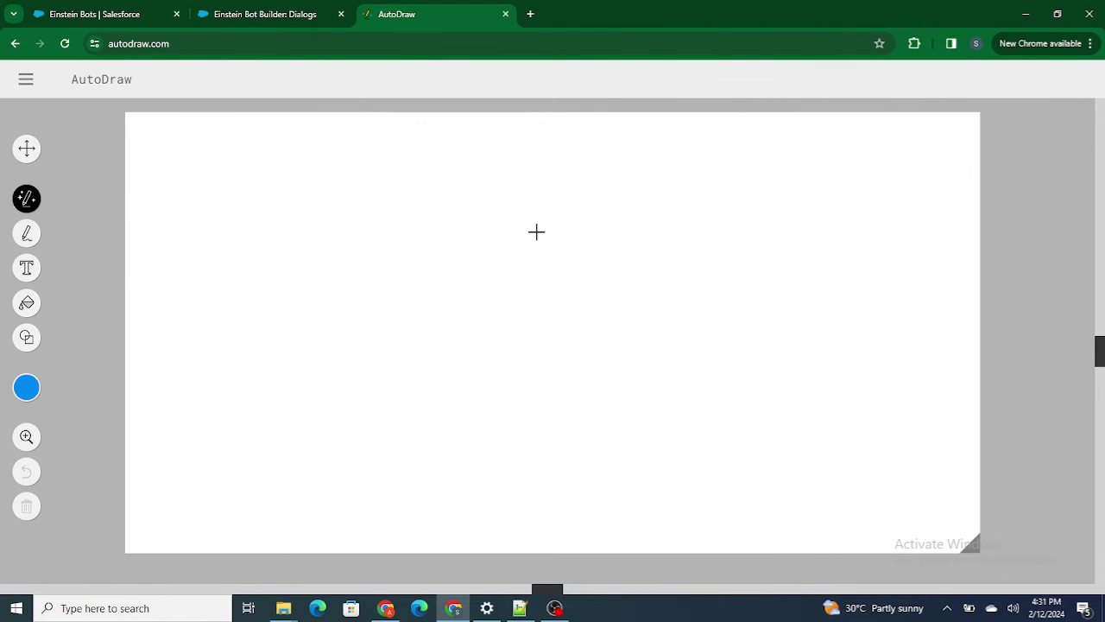
pyautogui.moveTo(412, 170)
pyautogui.mouseDown()
pyautogui.moveTo(339, 259)
pyautogui.moveTo(486, 250)
pyautogui.moveTo(388, 339)
pyautogui.moveTo(337, 266)
pyautogui.mouseUp()
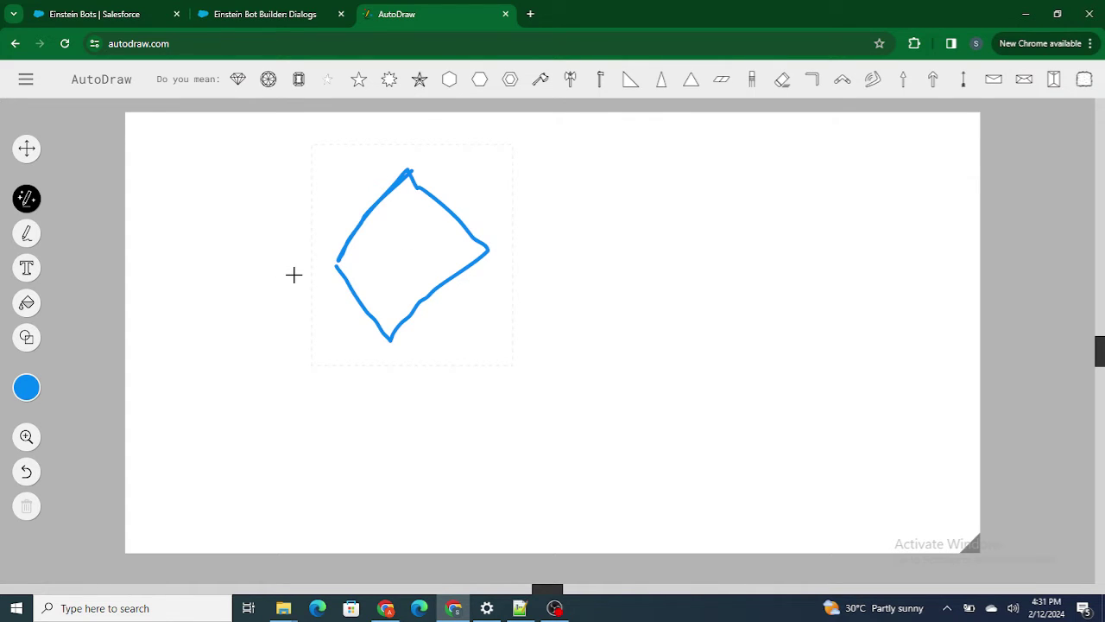
pyautogui.click(268, 19)
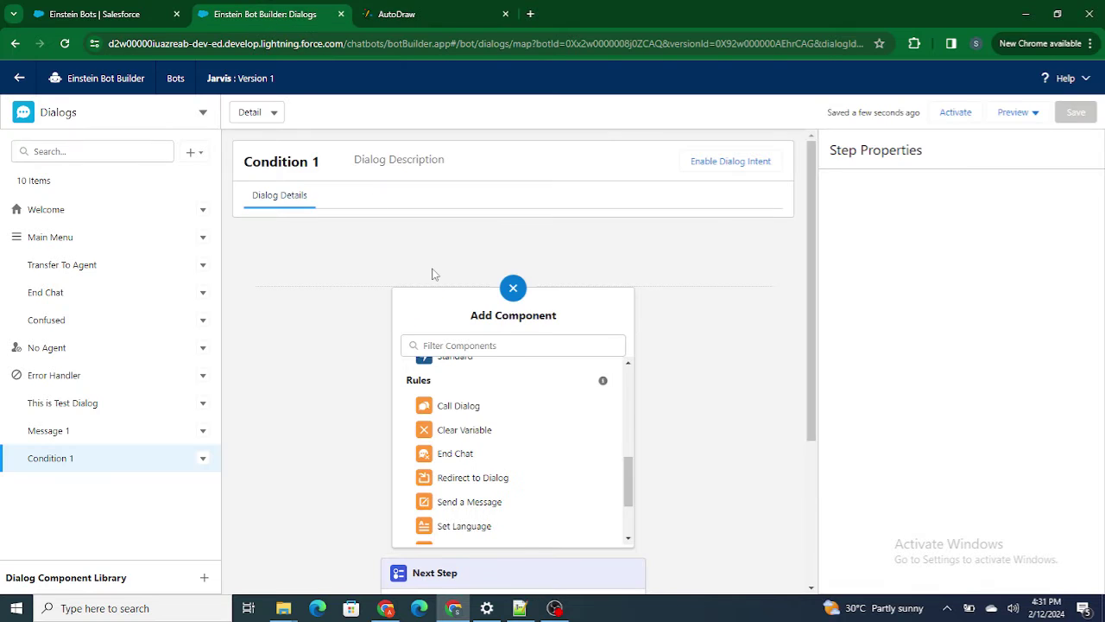
# Add a Rules step with Call Dialog to Condition 1 and start a variable condition
pyautogui.click(476, 406)
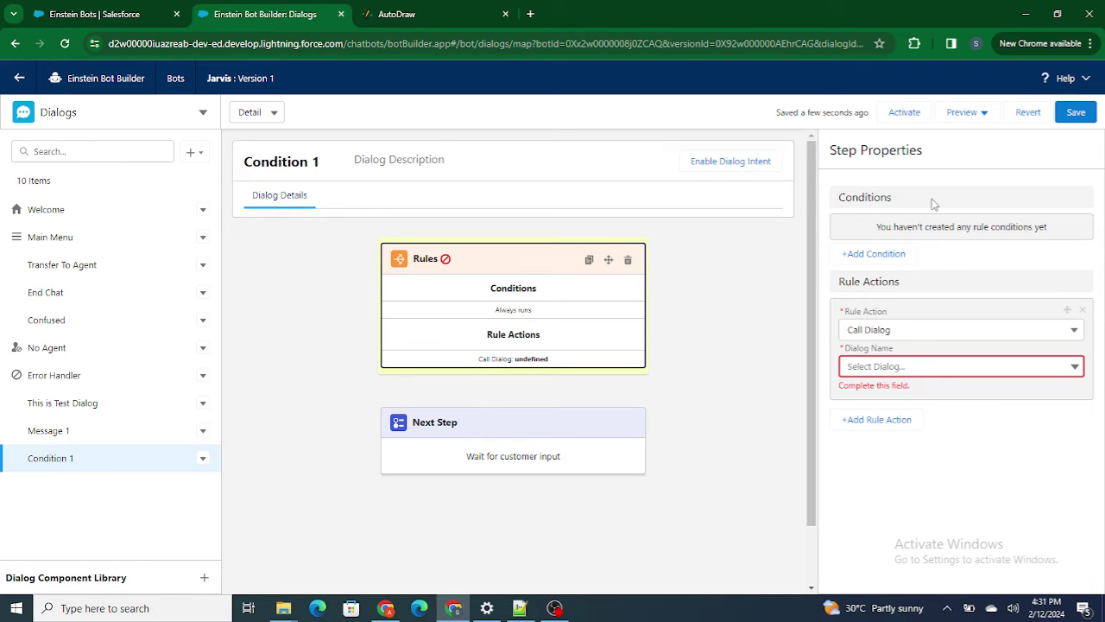
pyautogui.moveTo(829, 197); pyautogui.dragTo(905, 200)
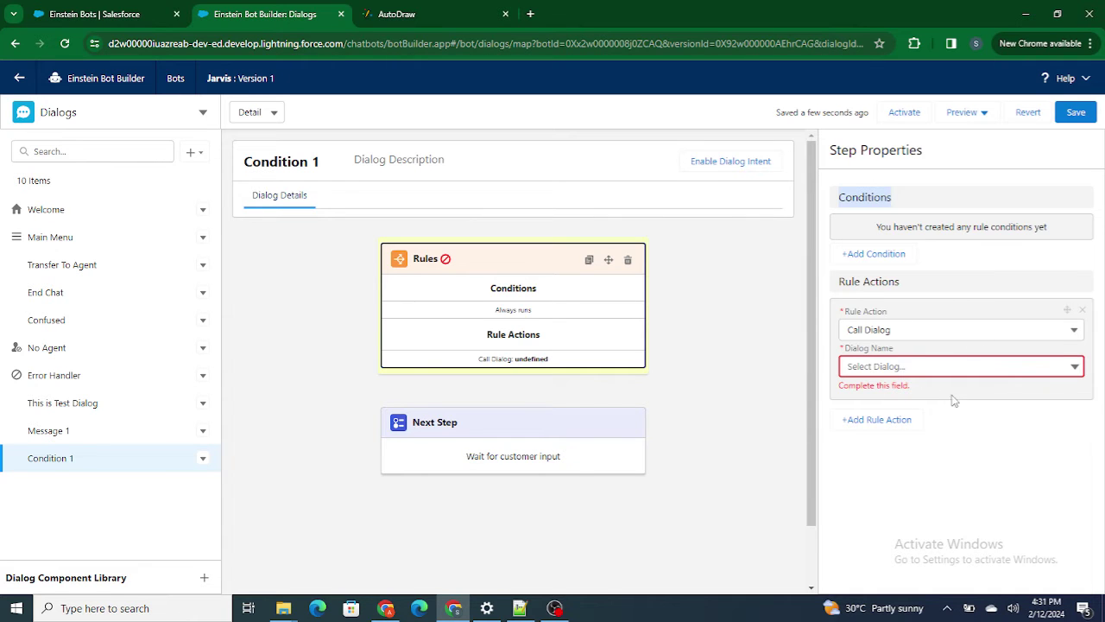
pyautogui.click(860, 255)
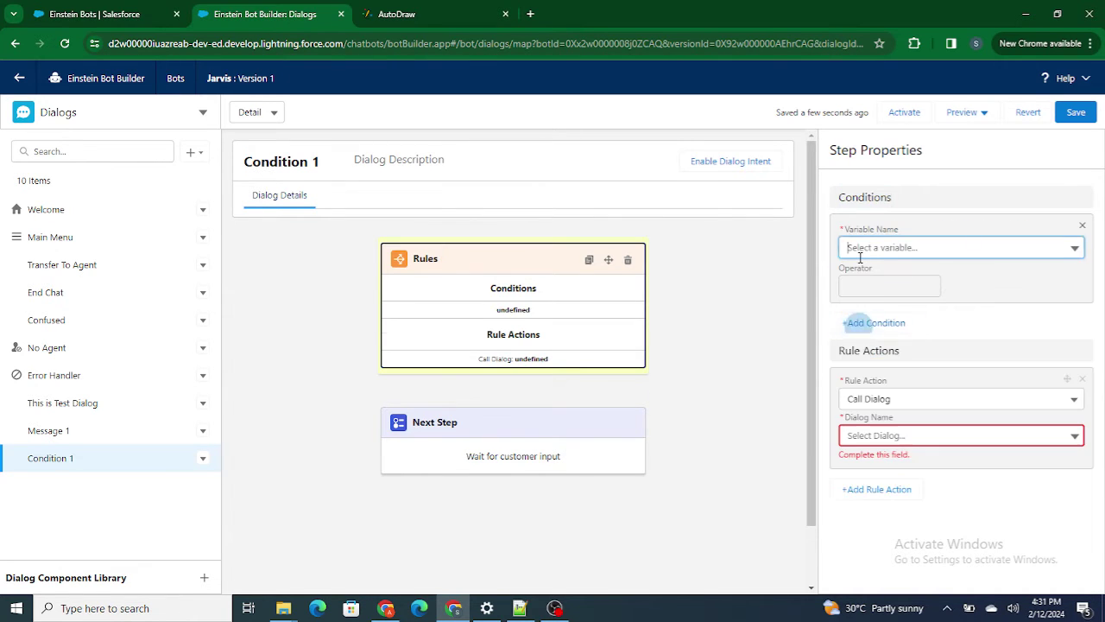
pyautogui.click(863, 247)
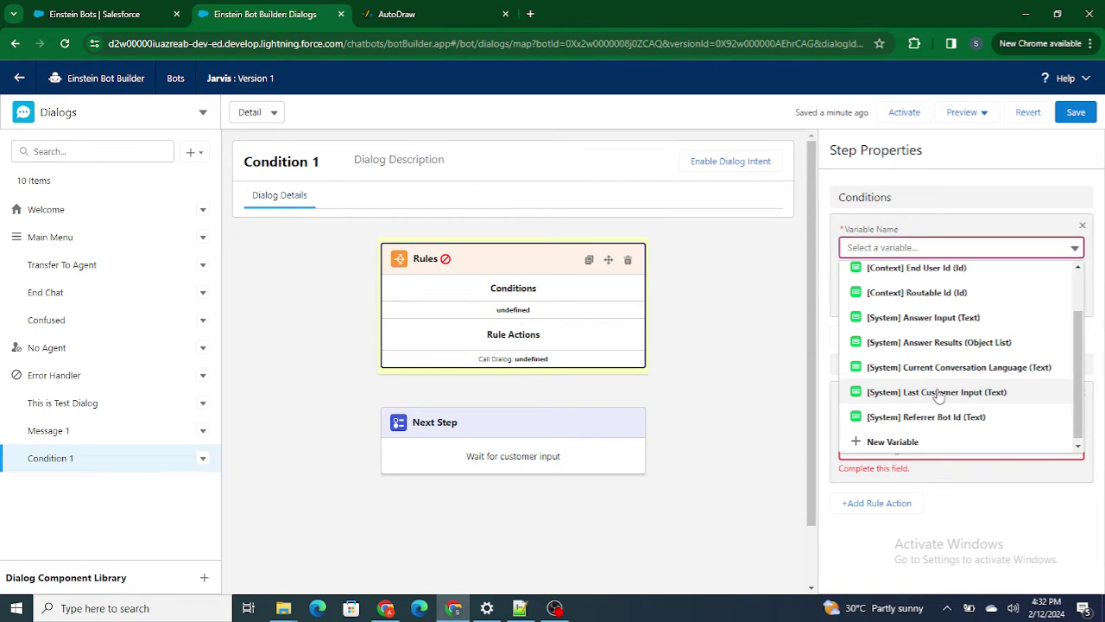
# Set the rule condition to Last Customer Input Equals NEW
pyautogui.click(936, 396)
pyautogui.click(883, 289)
pyautogui.click(881, 316)
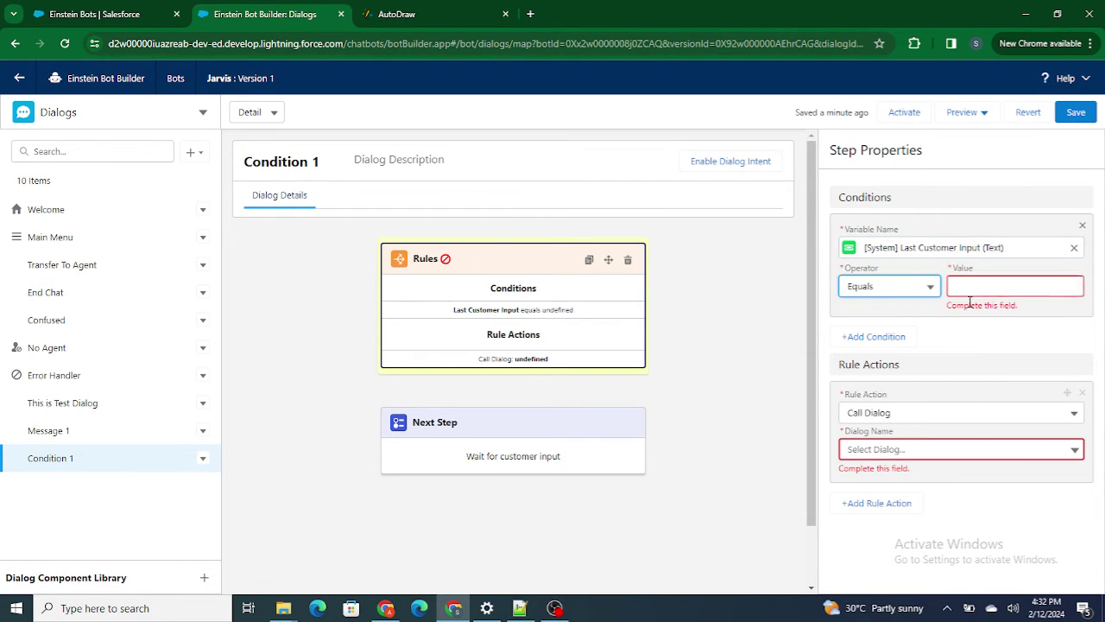
pyautogui.click(961, 288)
pyautogui.write('hel')
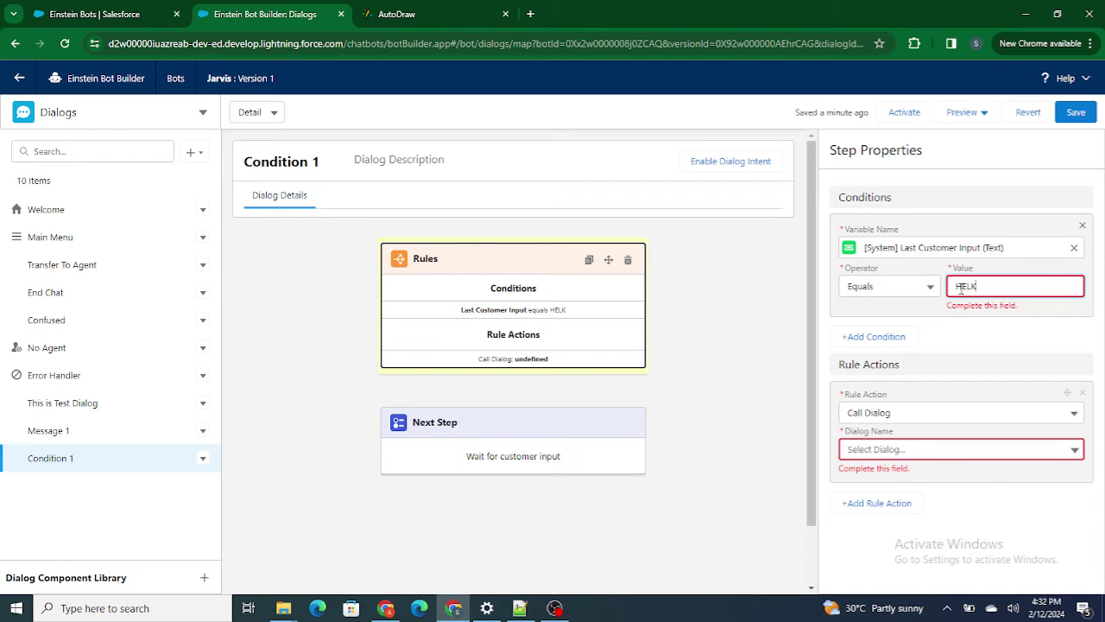
pyautogui.press('BackSpace')
pyautogui.press('BackSpace')
pyautogui.press('BackSpace')
pyautogui.write('NEW')
pyautogui.click(947, 176)
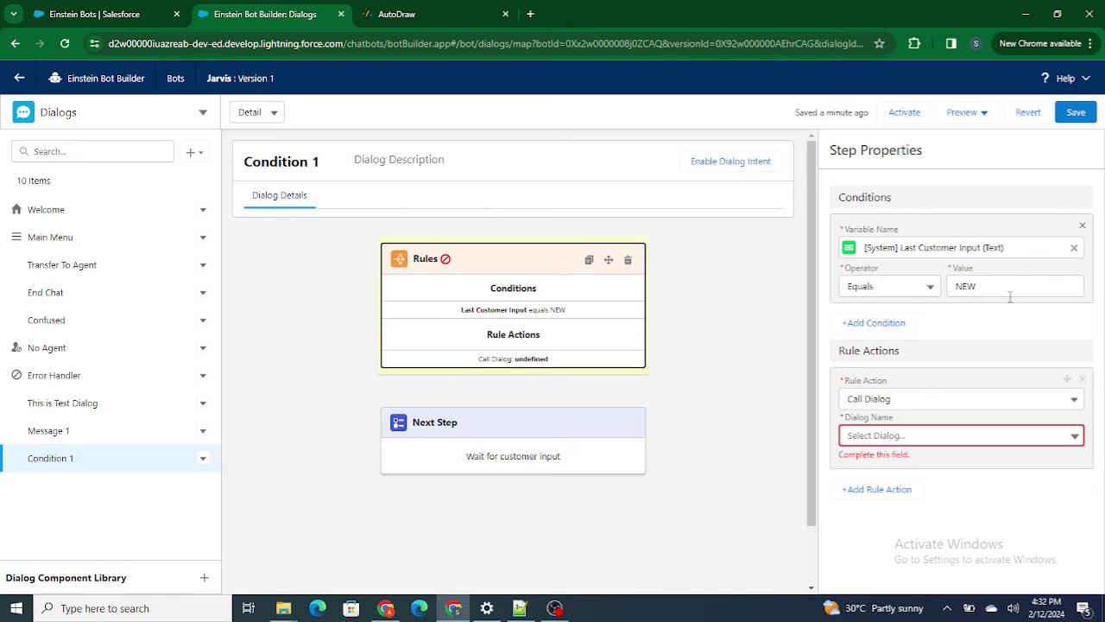
# Set the rule action to Call Dialog and begin creating a new target dialog
pyautogui.click(929, 435)
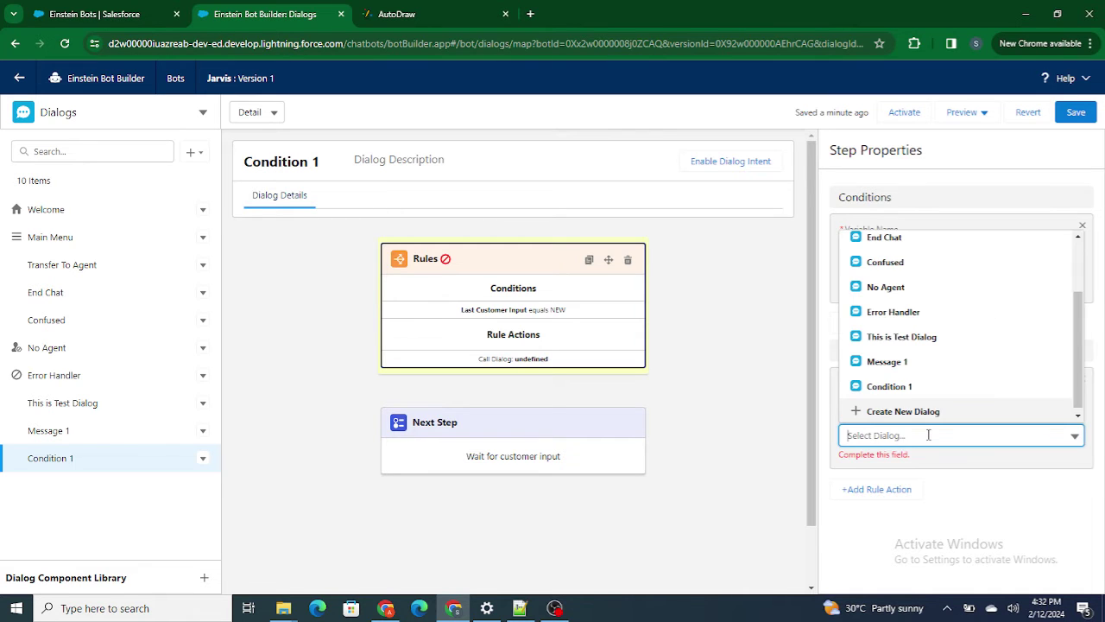
pyautogui.click(935, 505)
pyautogui.click(892, 401)
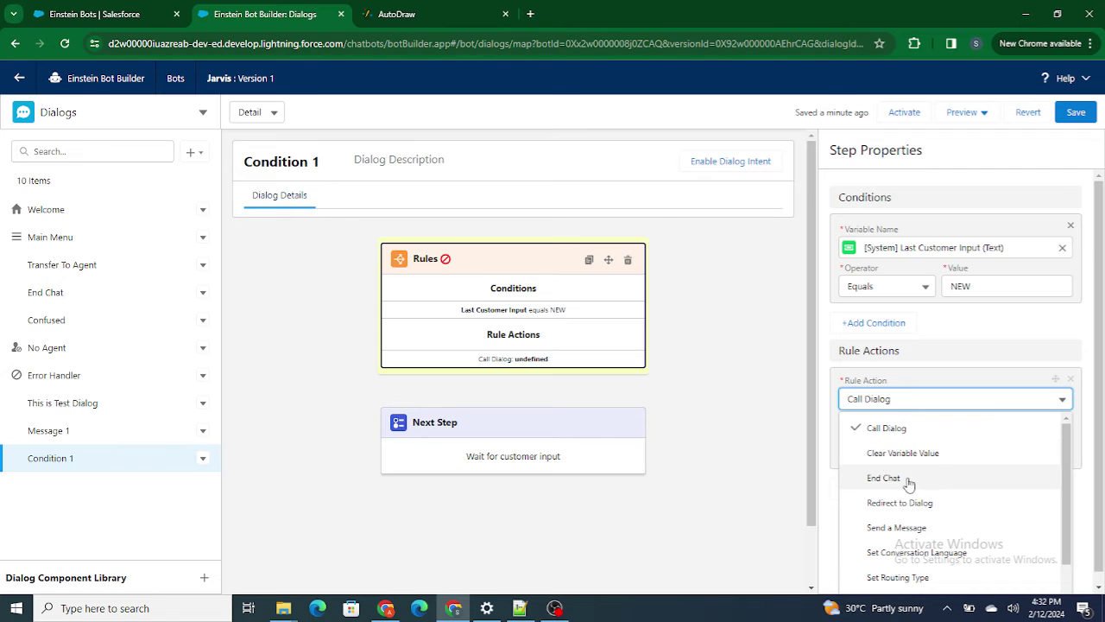
pyautogui.scroll(-1, 910, 484)
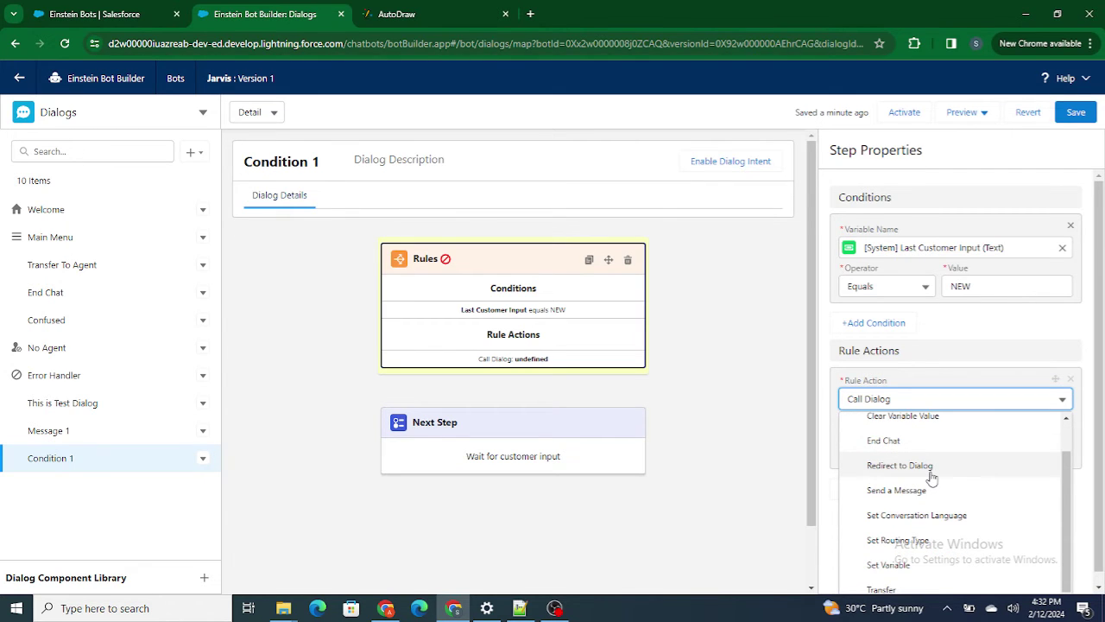
pyautogui.scroll(-1, 924, 518)
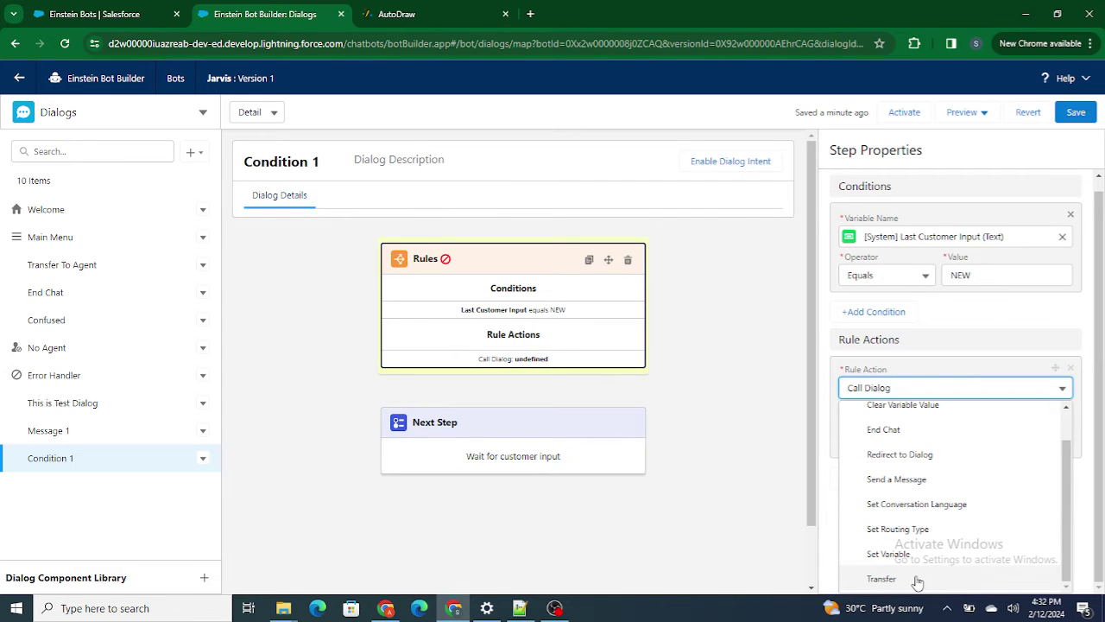
pyautogui.scroll(3, 898, 527)
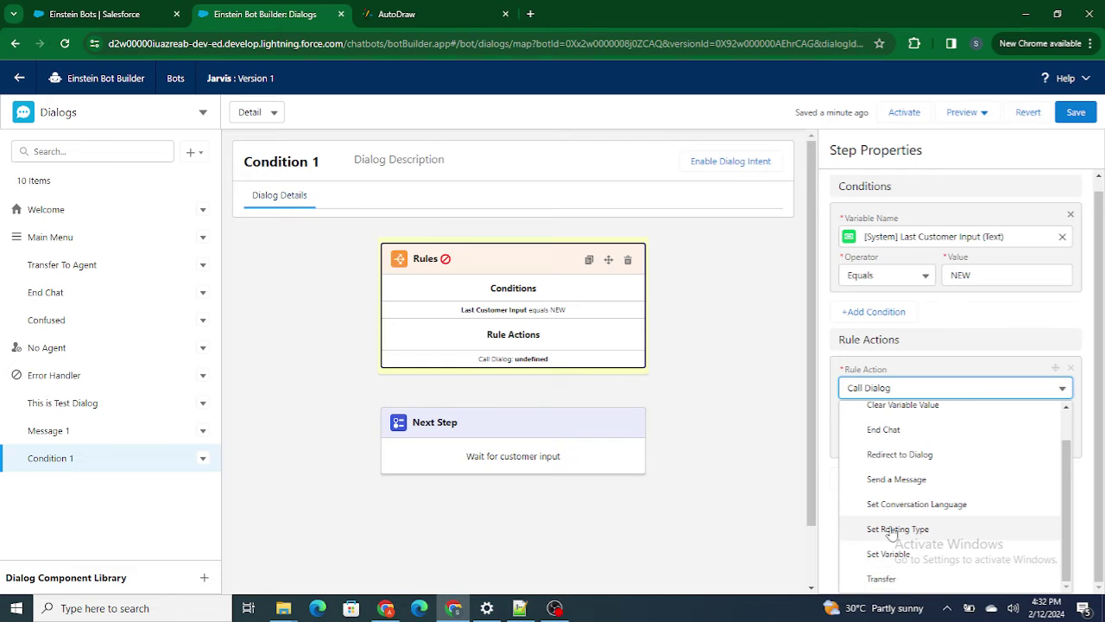
pyautogui.click(887, 419)
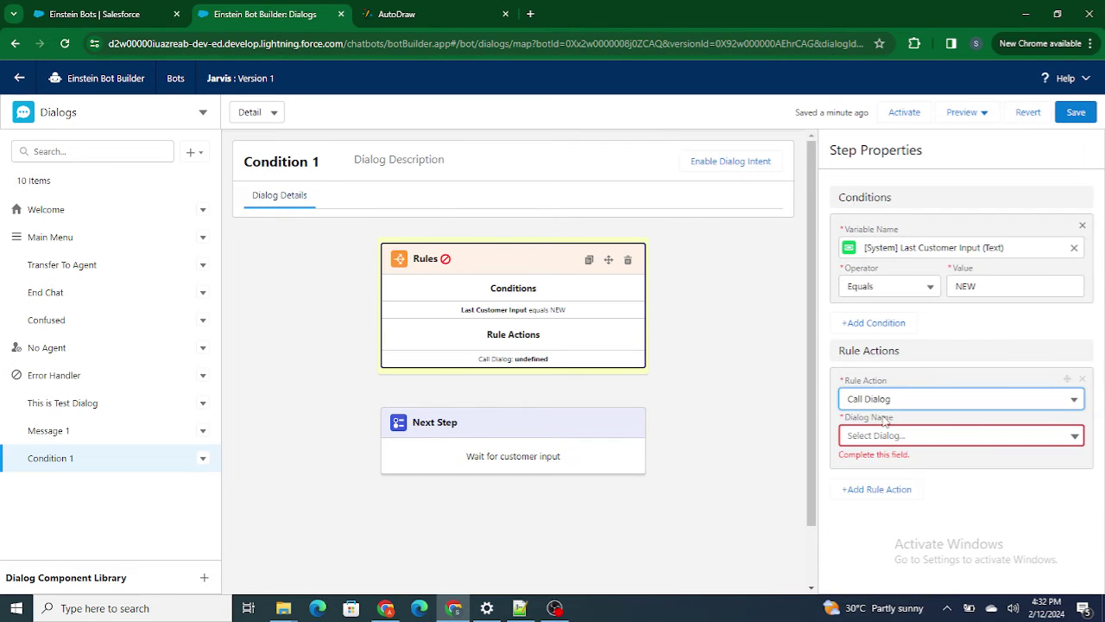
pyautogui.click(885, 436)
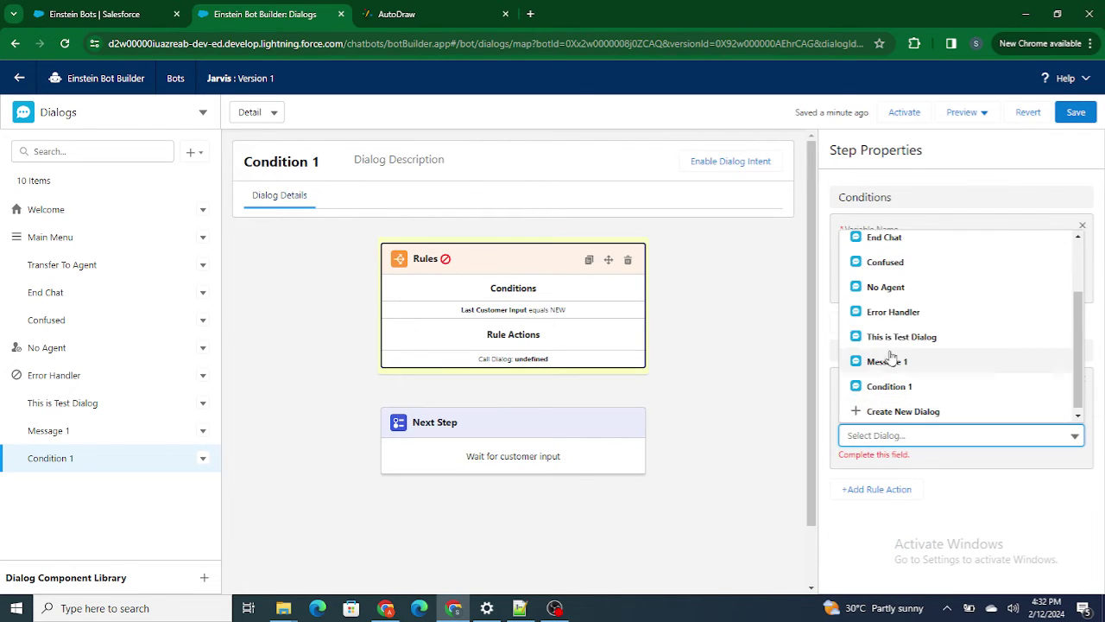
pyautogui.click(890, 410)
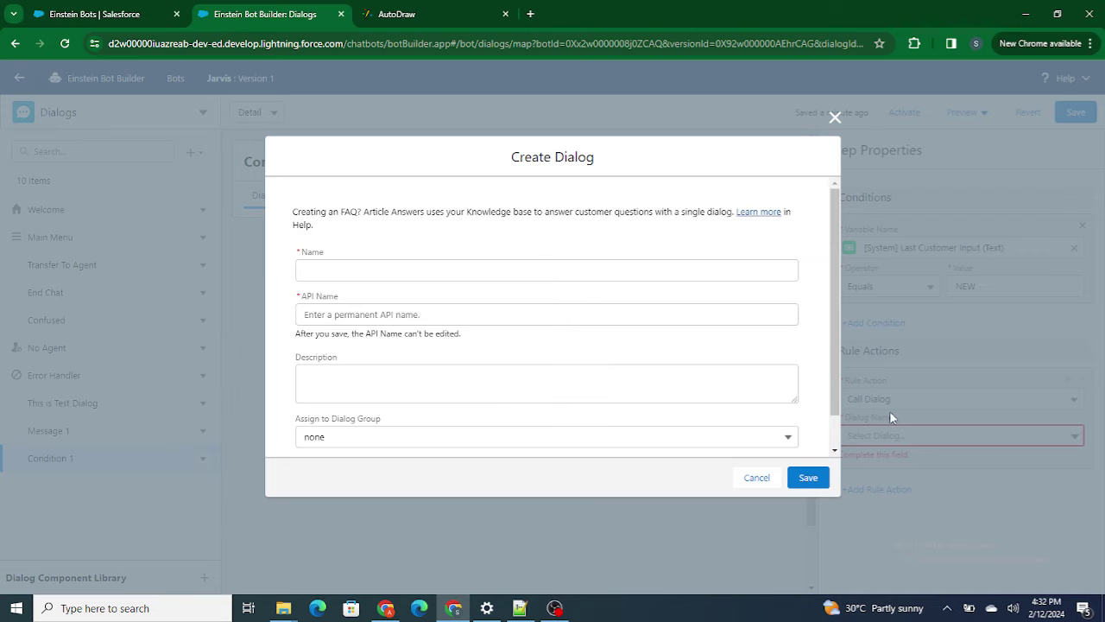
# Create the 'New Dialog' dialog as the rule's called dialog and save the bot
pyautogui.click(462, 271)
pyautogui.write('New Dialog')
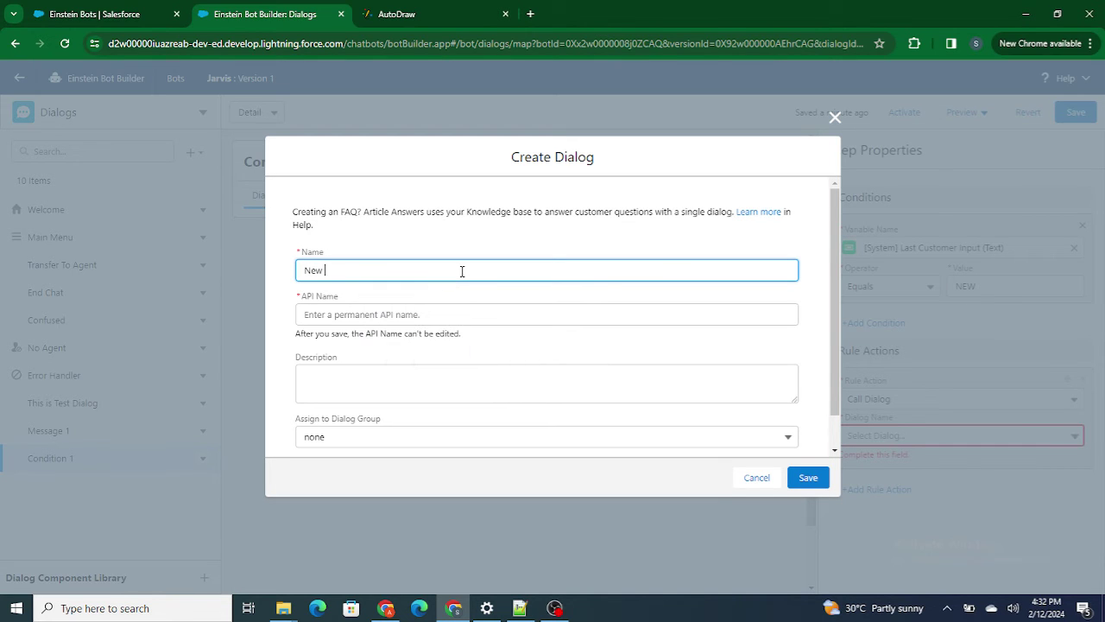
pyautogui.click(417, 181)
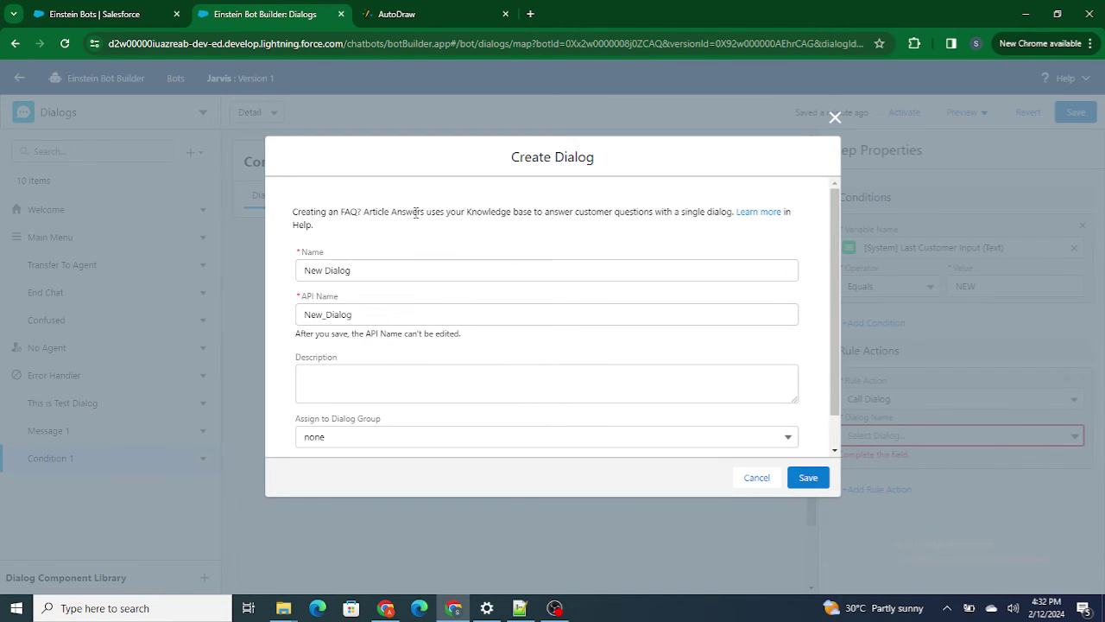
pyautogui.click(803, 476)
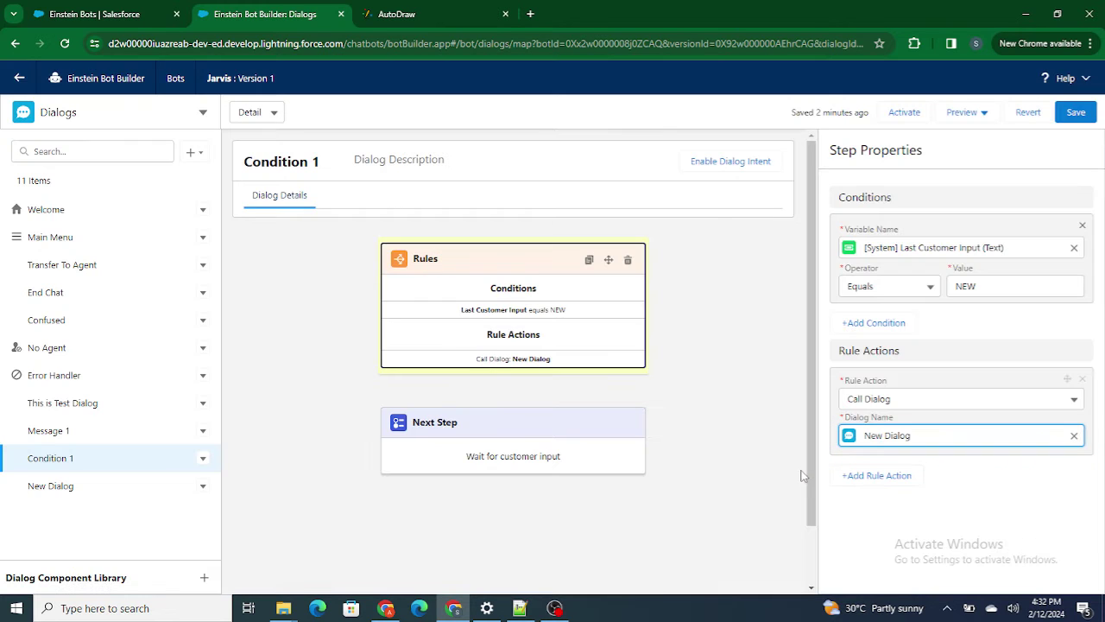
pyautogui.moveTo(463, 309); pyautogui.dragTo(584, 318)
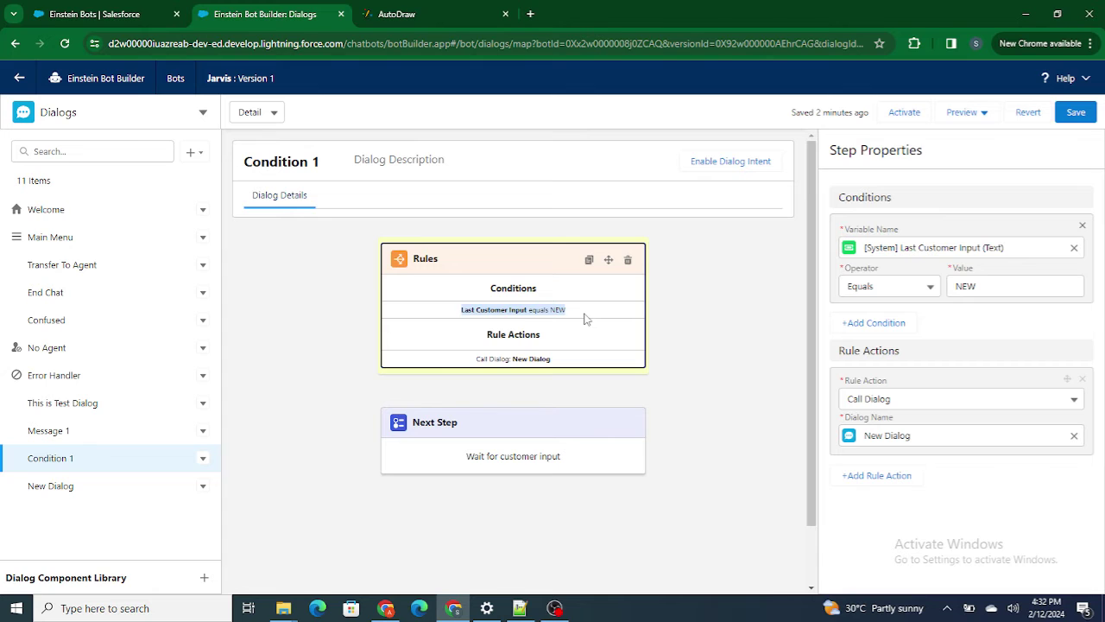
pyautogui.click(497, 324)
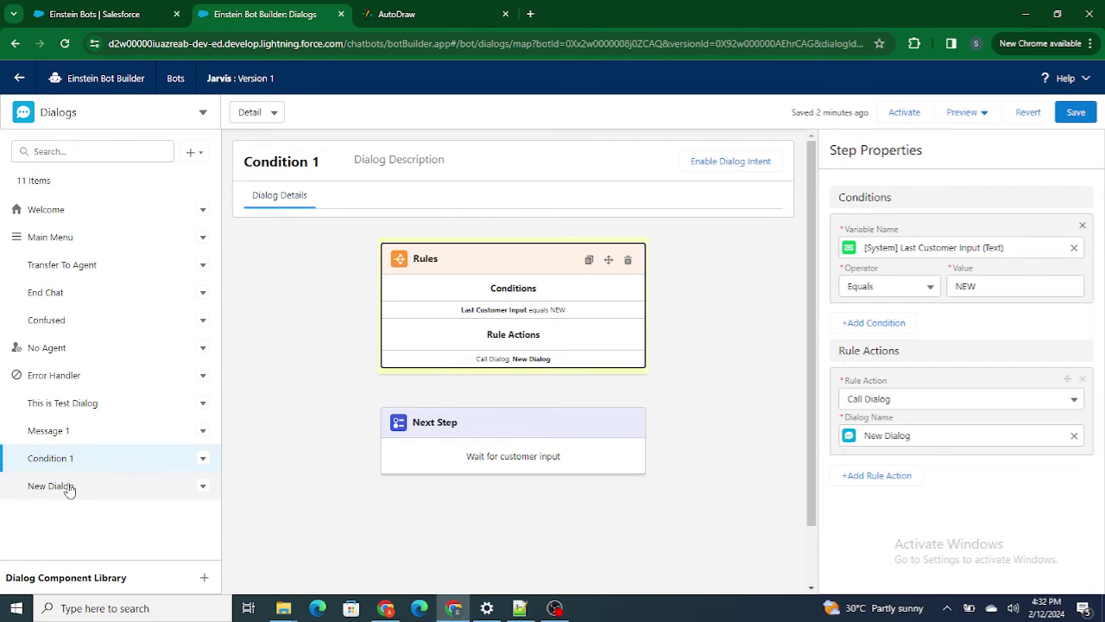
pyautogui.click(1076, 112)
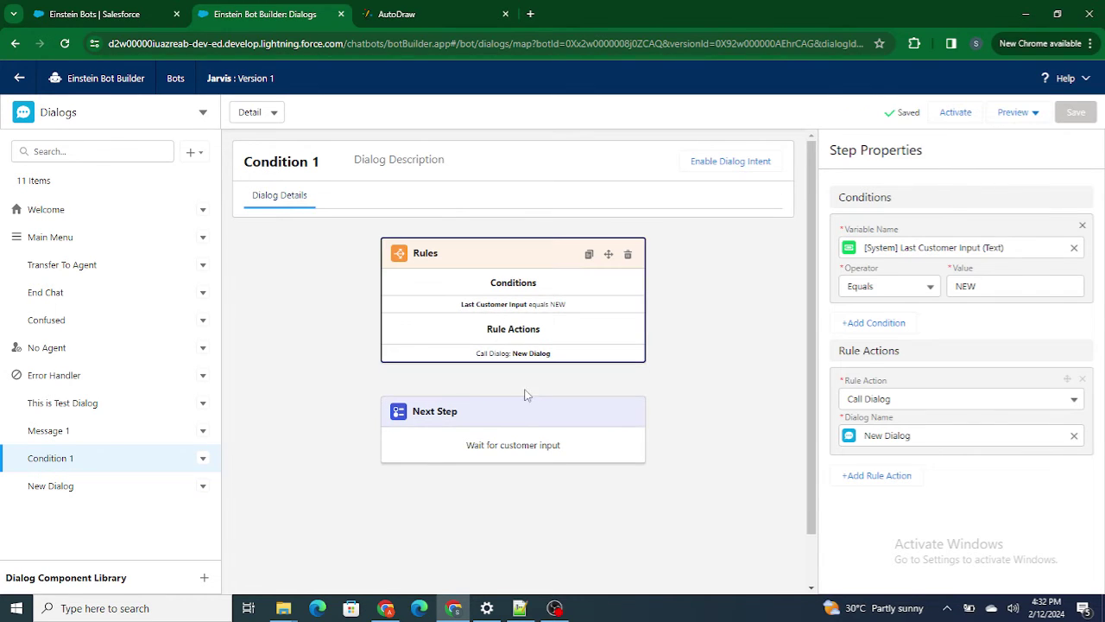
# Add a message step to New Dialog reading 'This is New Dialog'
pyautogui.click(48, 497)
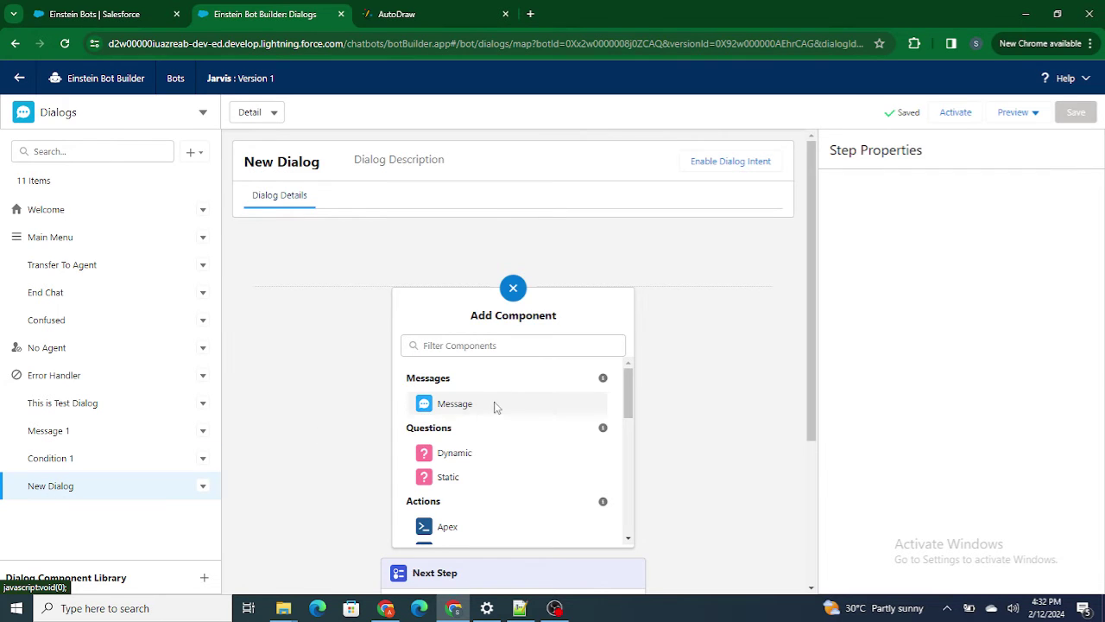
pyautogui.click(494, 404)
pyautogui.click(921, 202)
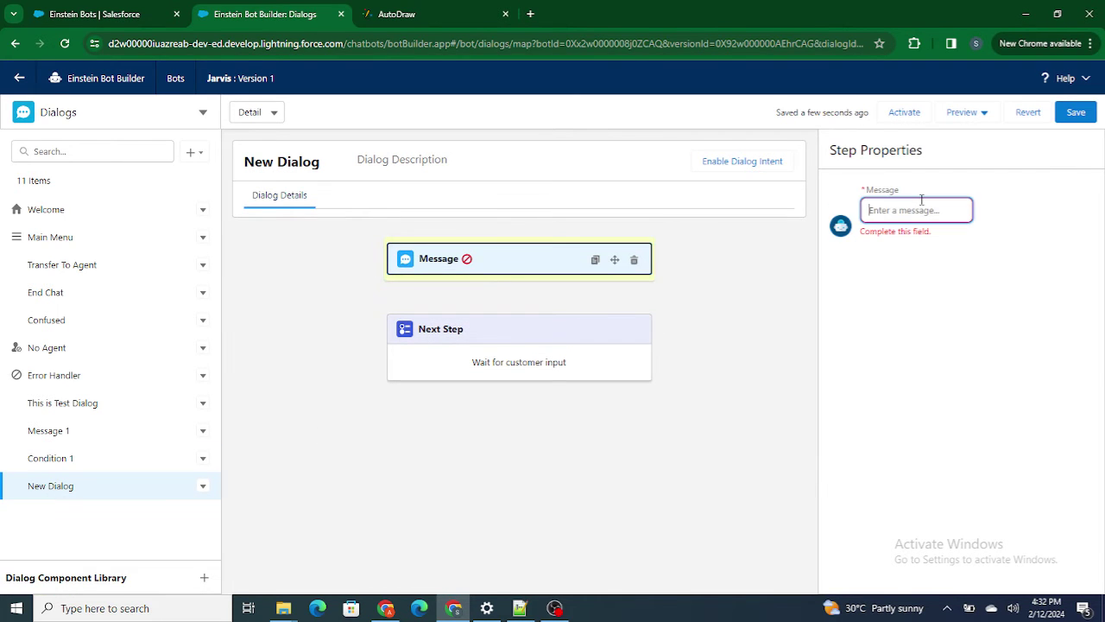
pyautogui.write('This is NMew')
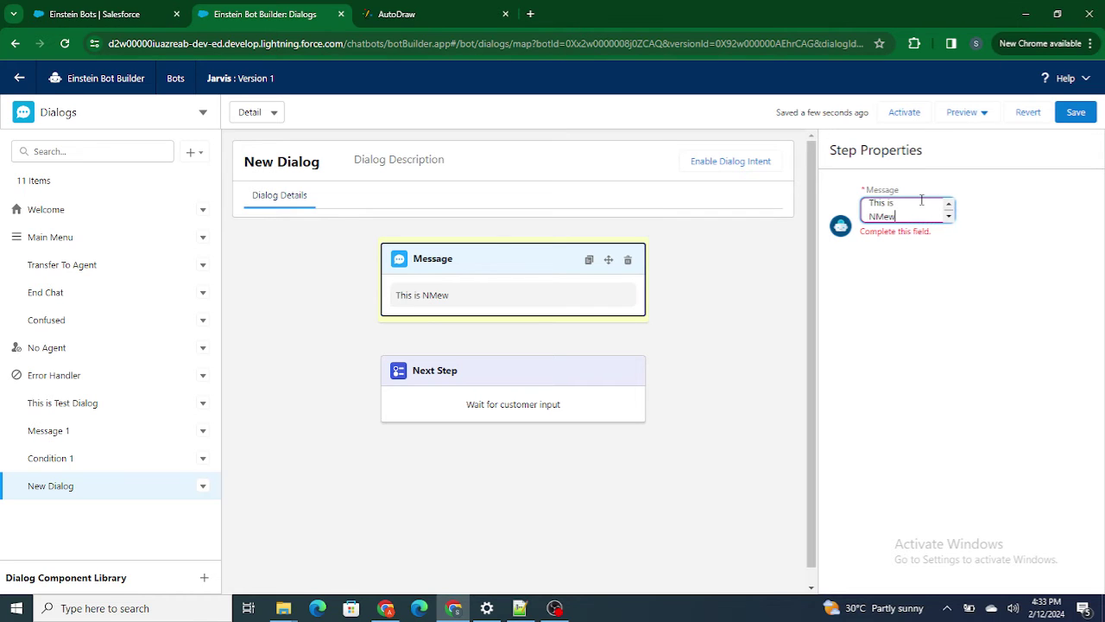
pyautogui.press('BackSpace')
pyautogui.press('BackSpace')
pyautogui.press('BackSpace')
pyautogui.write('ew D')
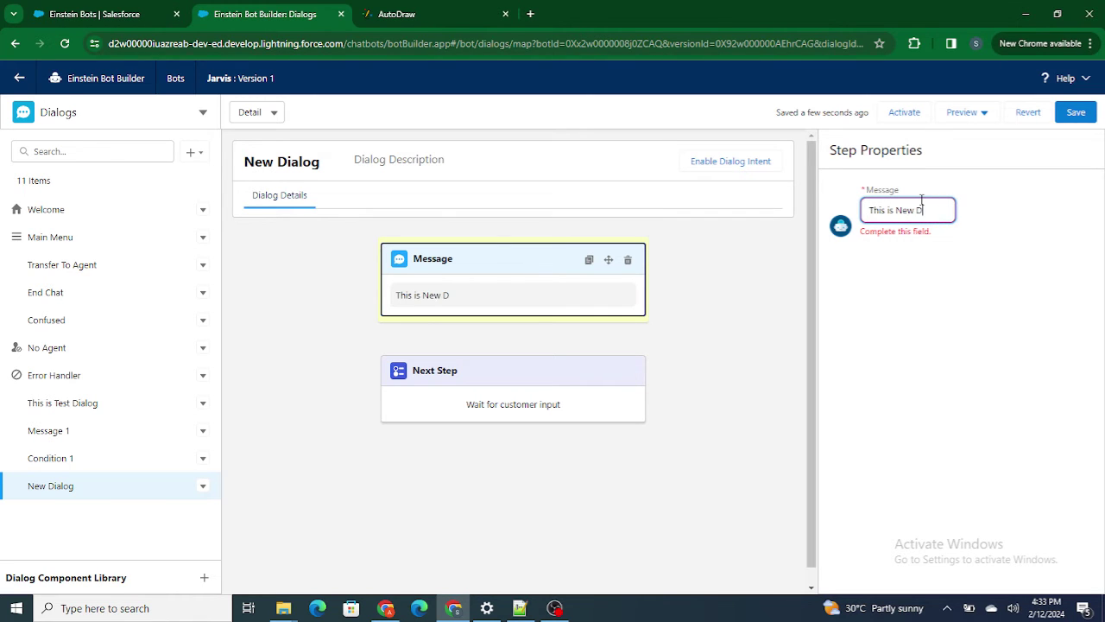
pyautogui.write('ialog')
pyautogui.click(988, 289)
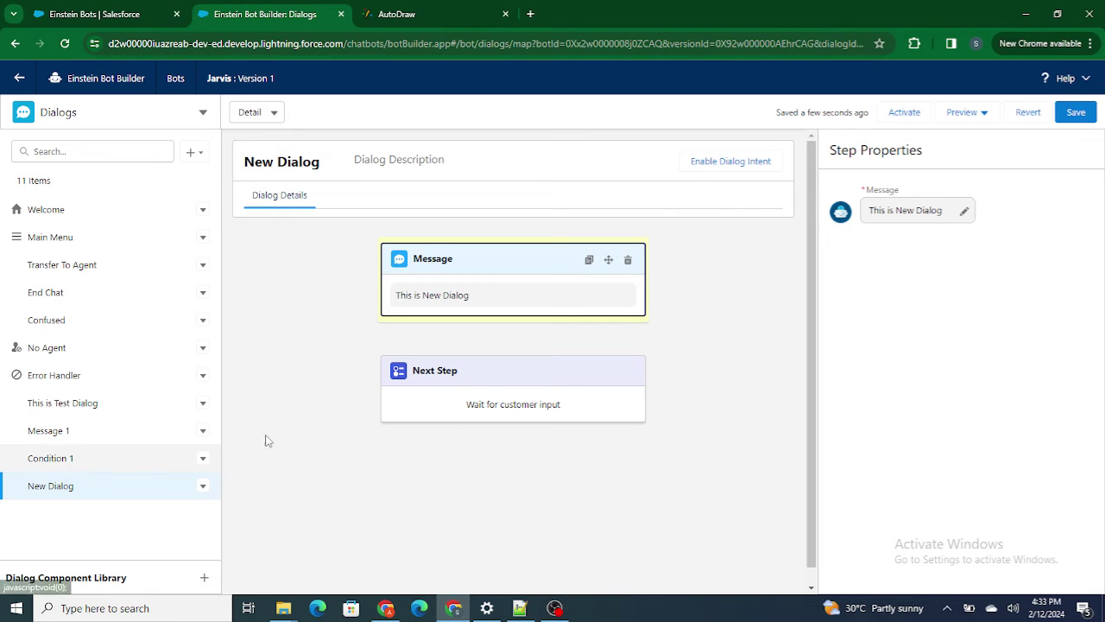
# Save the bot and review Welcome, This is Test Dialog, and Message 1 in turn
pyautogui.click(1076, 112)
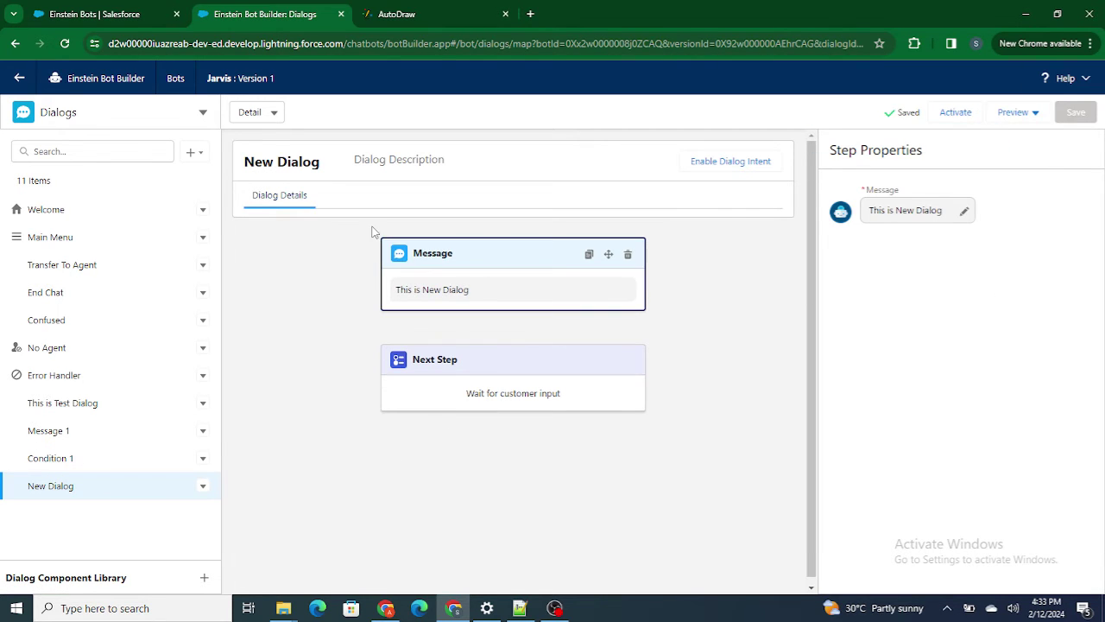
pyautogui.click(57, 210)
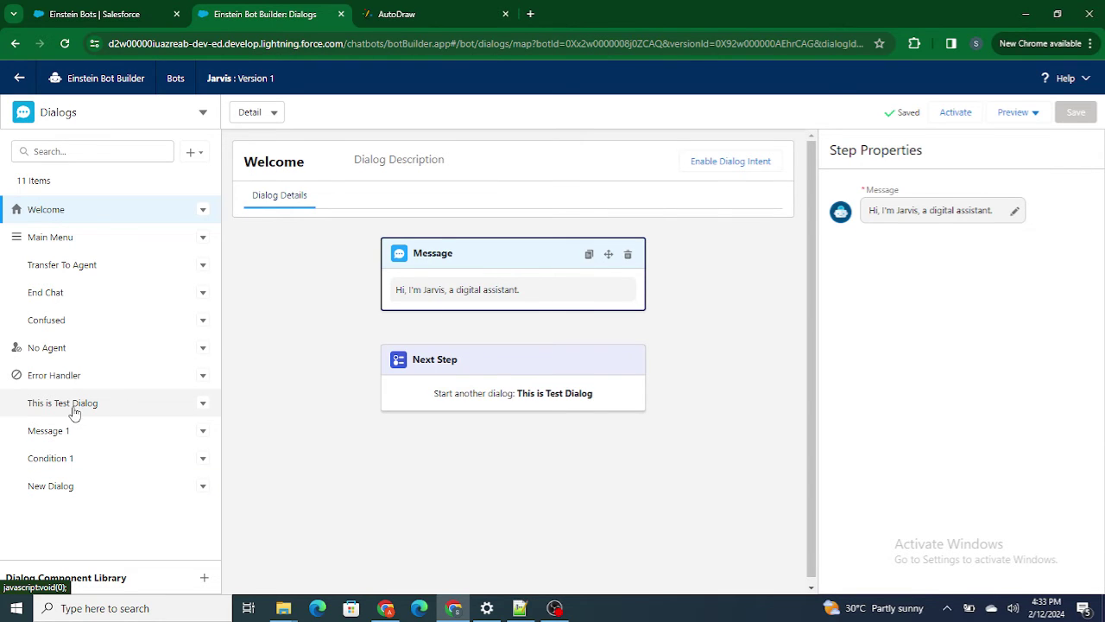
pyautogui.moveTo(613, 403); pyautogui.dragTo(496, 393)
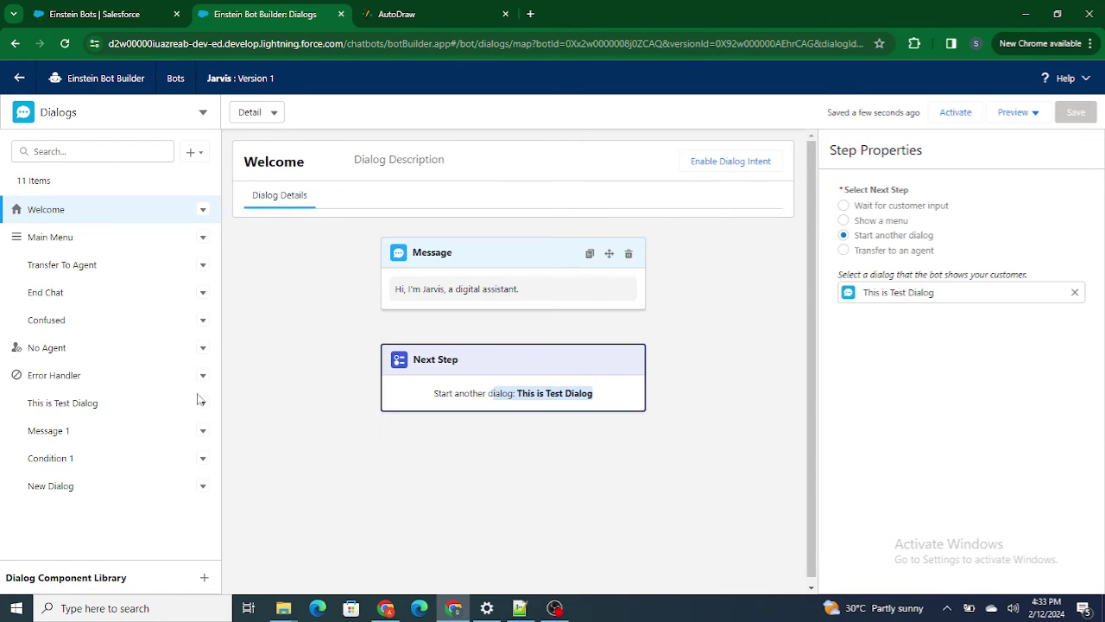
pyautogui.click(31, 404)
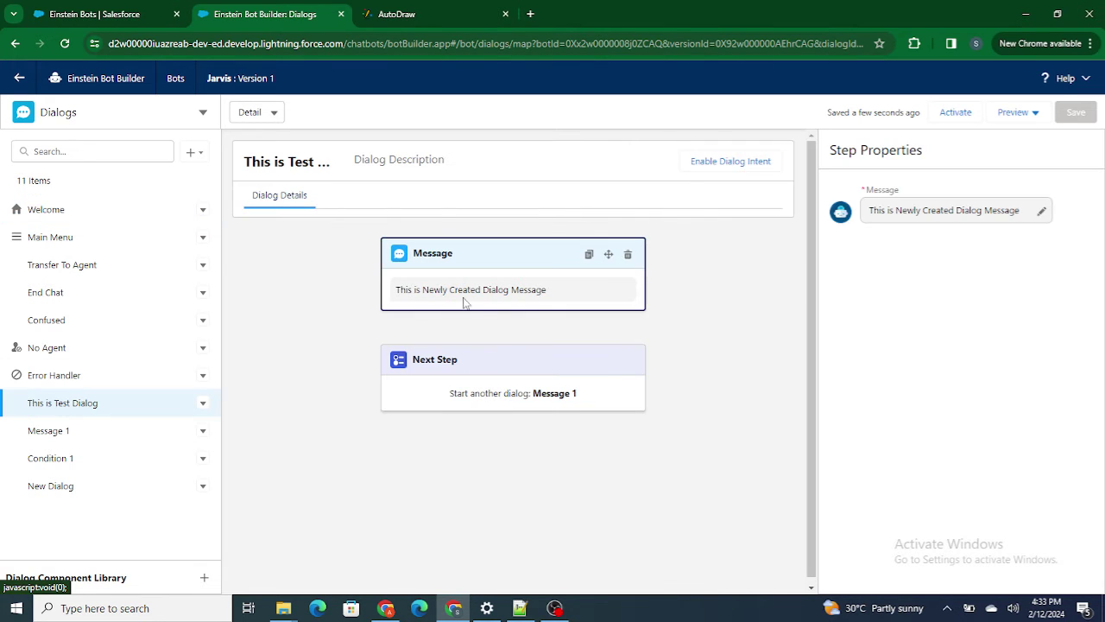
pyautogui.moveTo(570, 299); pyautogui.dragTo(404, 292)
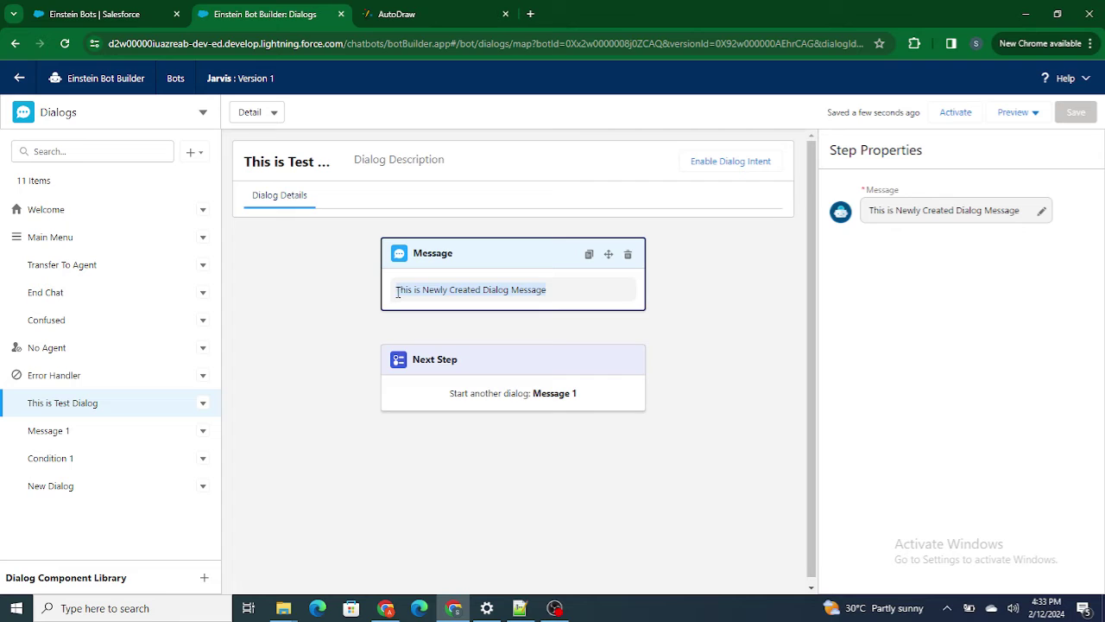
pyautogui.click(47, 434)
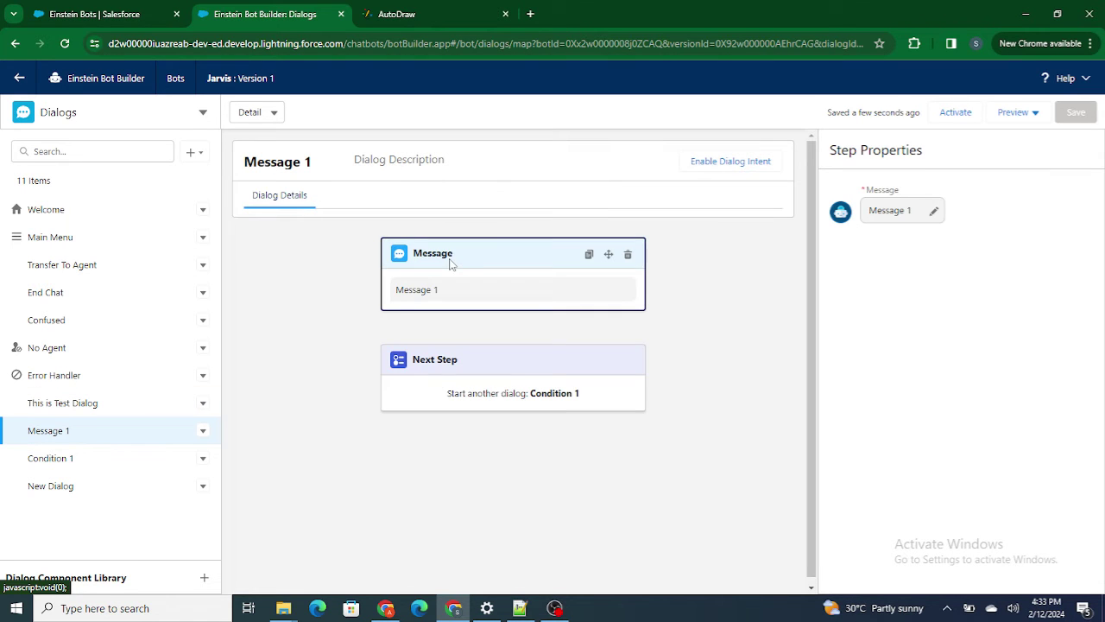
# Check that Condition 1's rule calls New Dialog when the input equals NEW
pyautogui.click(66, 469)
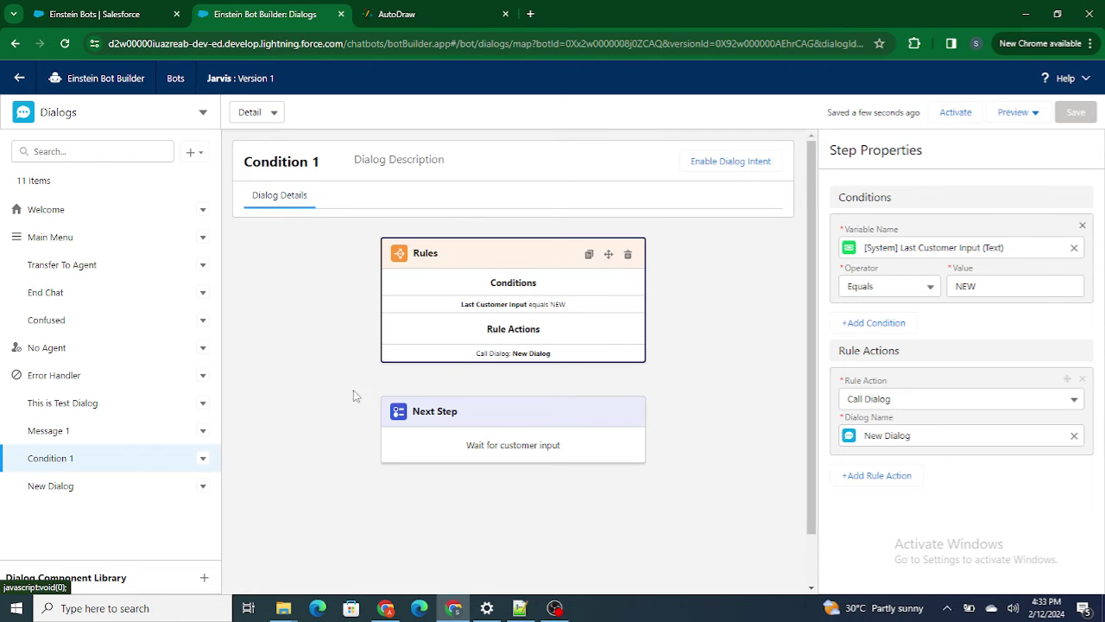
pyautogui.moveTo(514, 355); pyautogui.dragTo(556, 359)
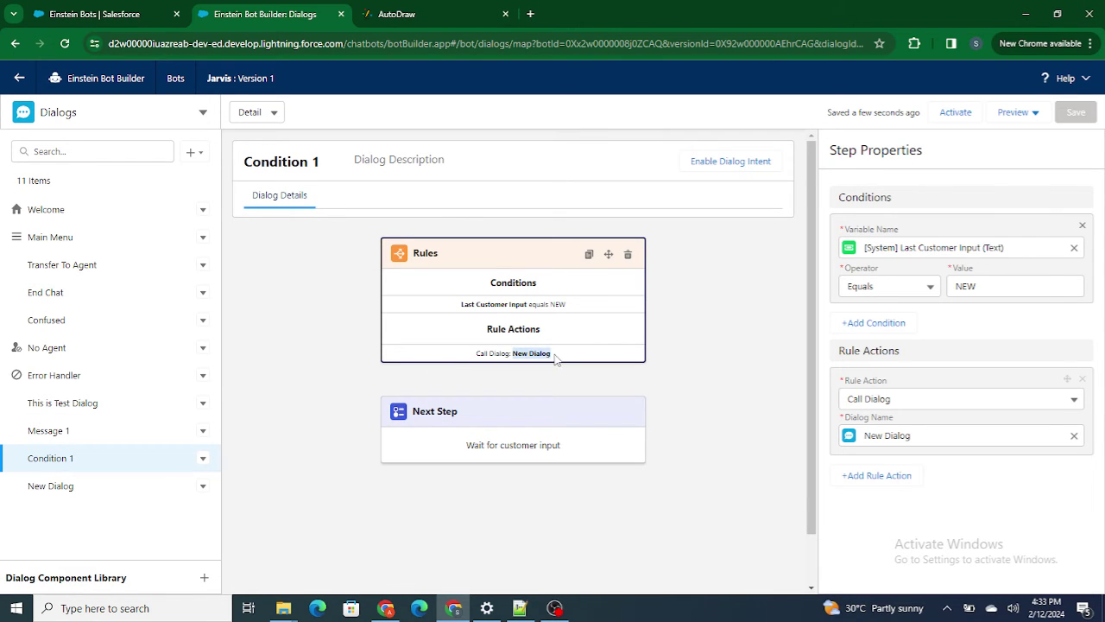
pyautogui.click(56, 491)
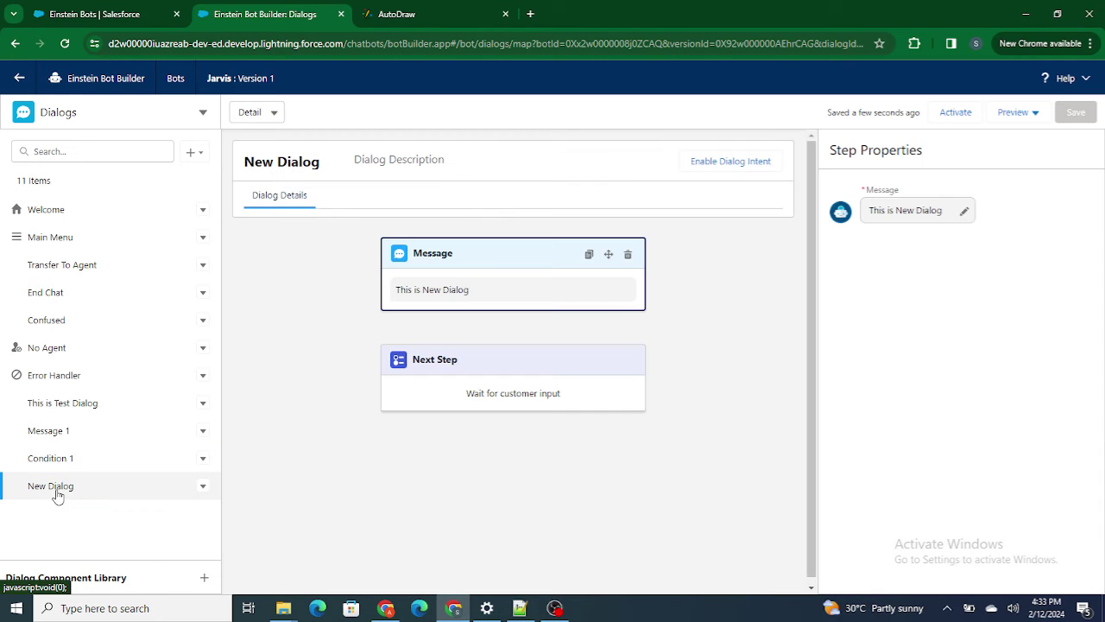
pyautogui.click(45, 458)
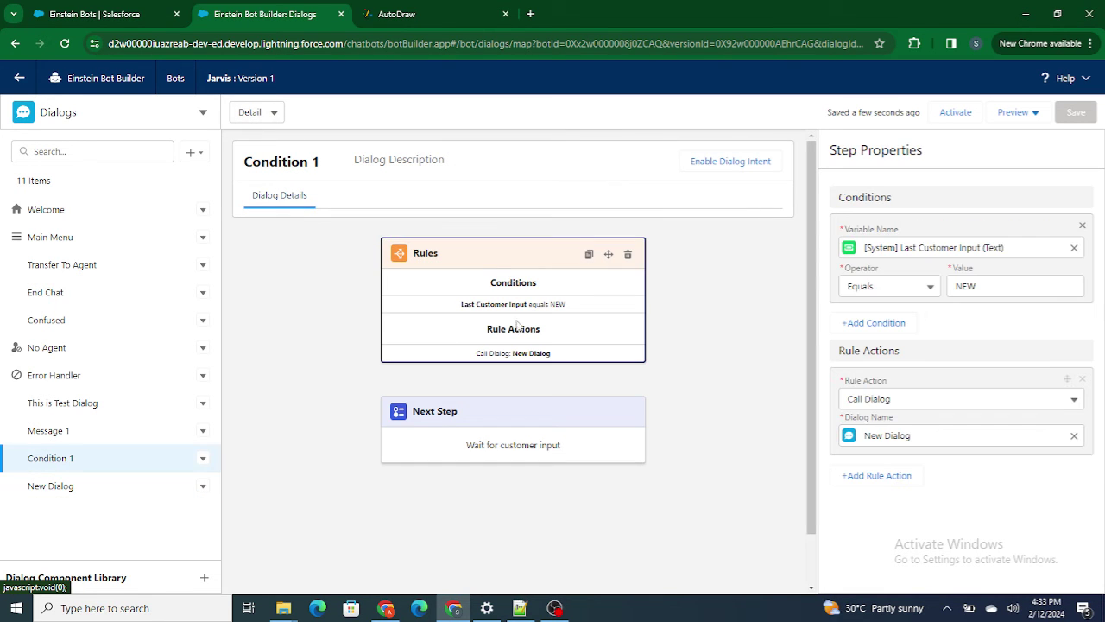
pyautogui.moveTo(568, 306); pyautogui.dragTo(546, 302)
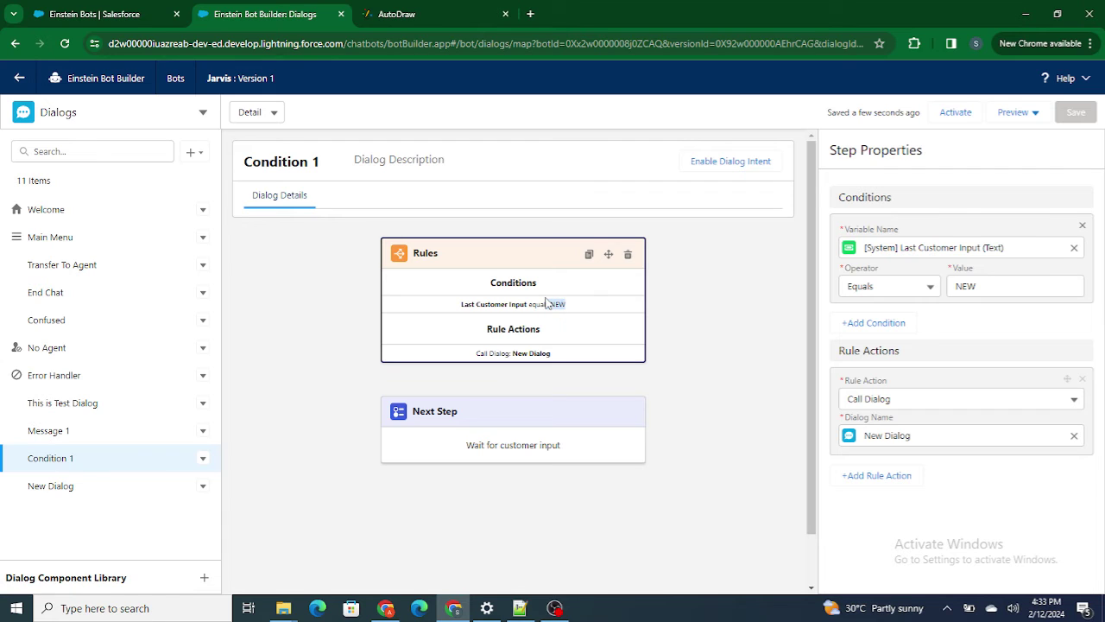
pyautogui.click(581, 438)
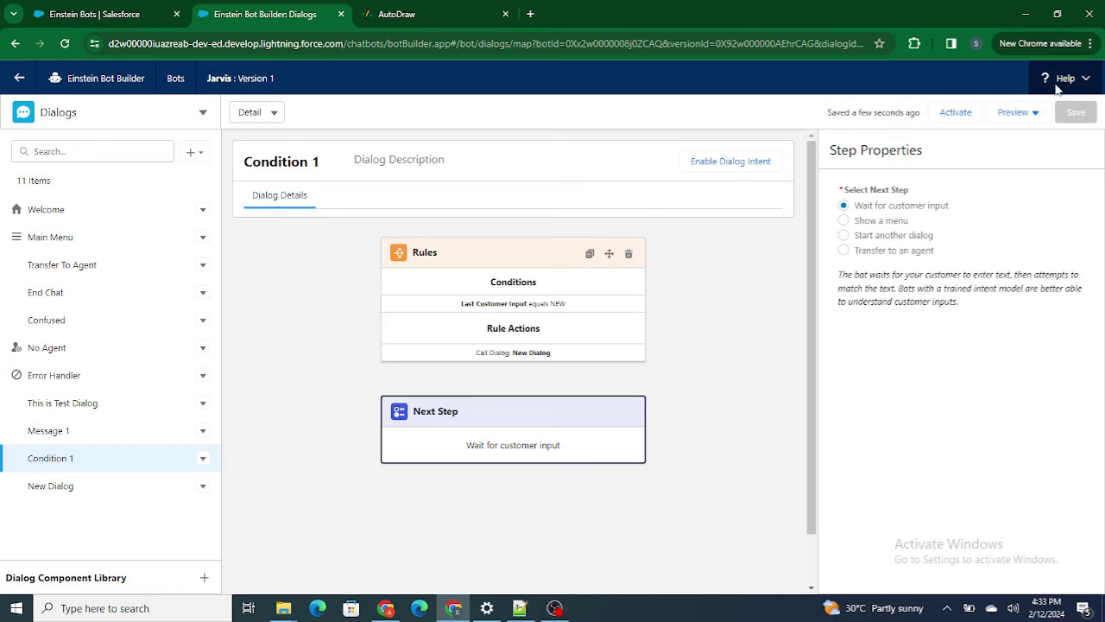
# Start a Text Preview, send 'HeLP' to the bot, then view New Dialog
pyautogui.click(1017, 112)
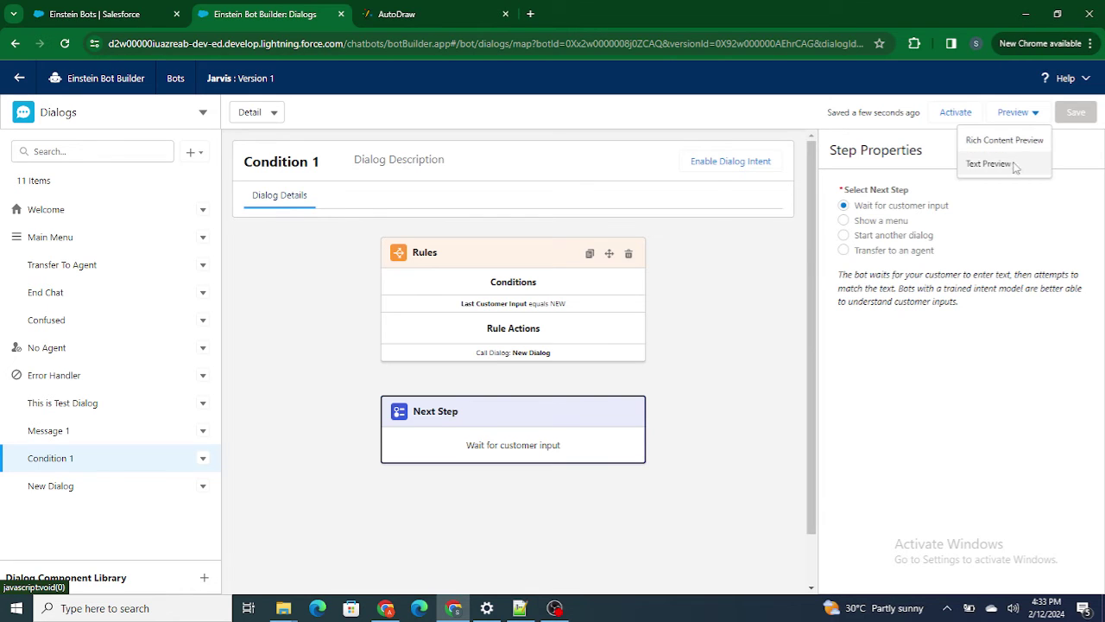
pyautogui.click(1012, 165)
pyautogui.write('HeLP')
pyautogui.press('Return')
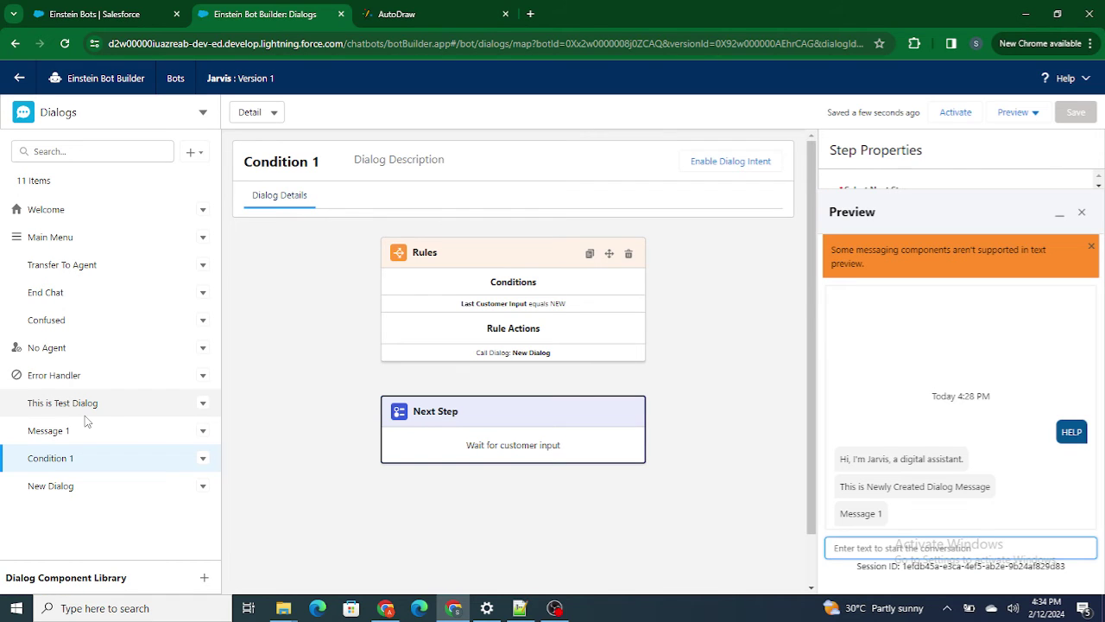
pyautogui.click(1100, 247)
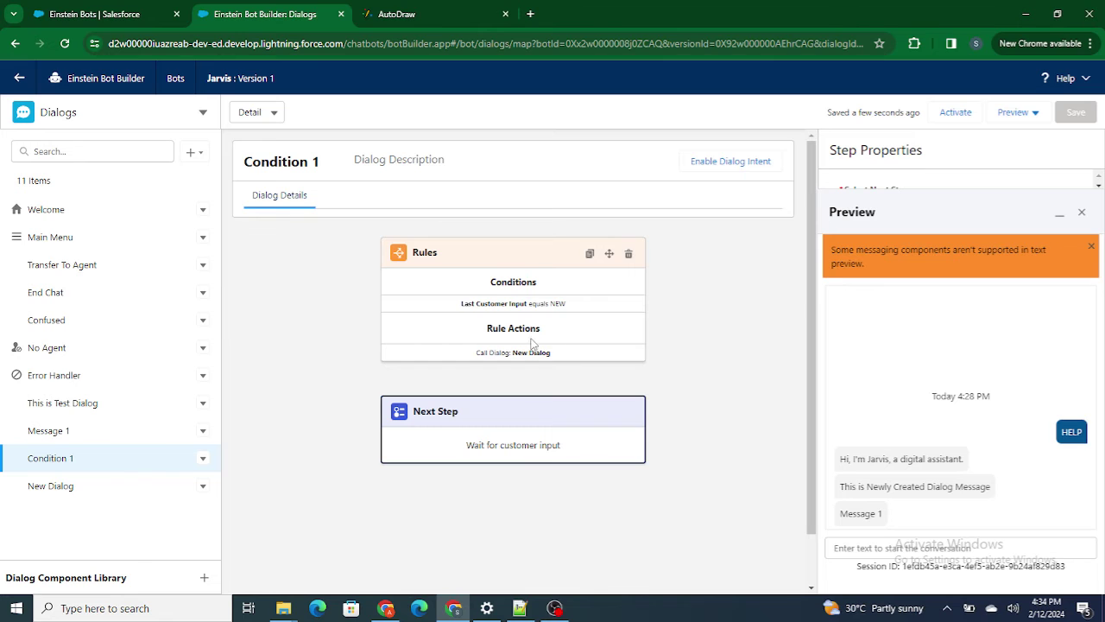
pyautogui.click(54, 497)
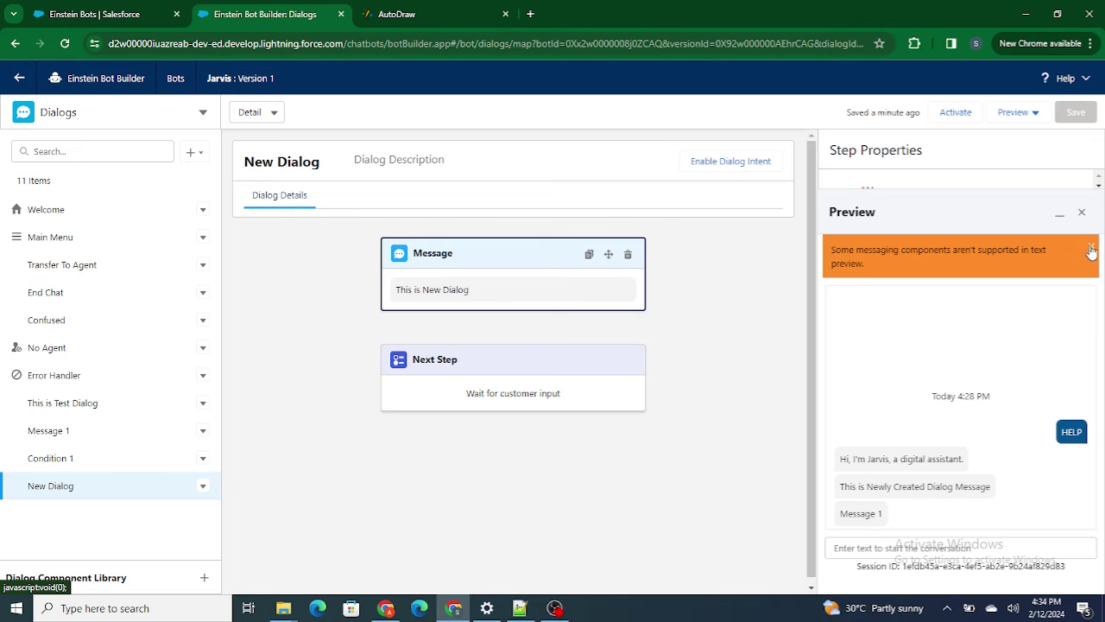
# Close the preview chat and return to the Condition 1 dialog
pyautogui.click(1081, 214)
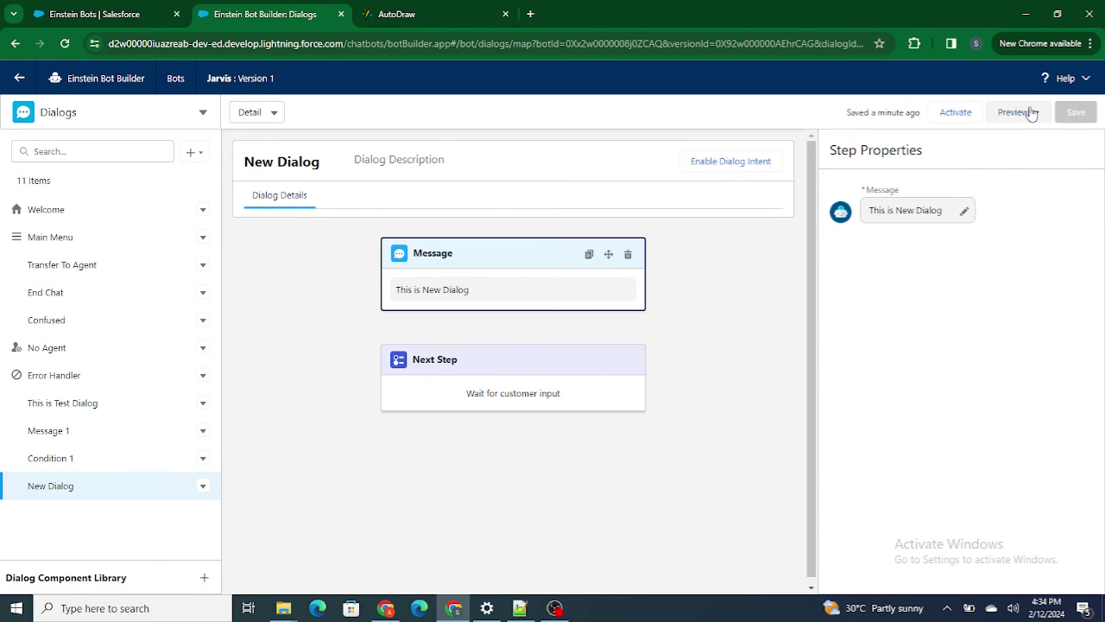
pyautogui.click(1030, 113)
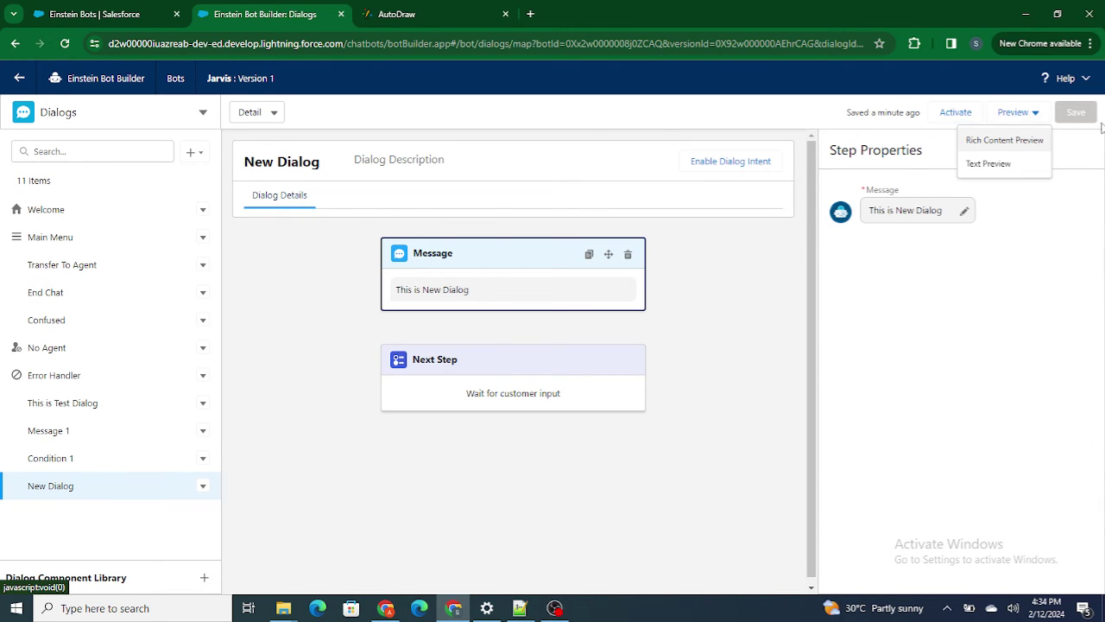
pyautogui.click(463, 304)
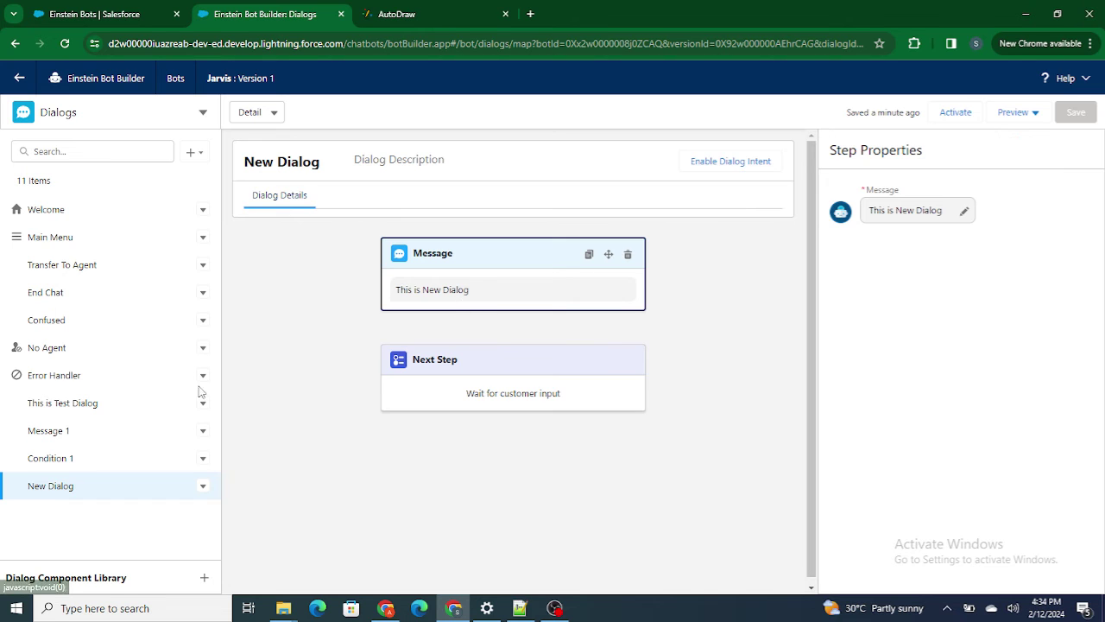
pyautogui.click(82, 466)
# Make Condition 1's next step a new 'Condition Not Satisfied' dialog and save the bot
pyautogui.click(566, 419)
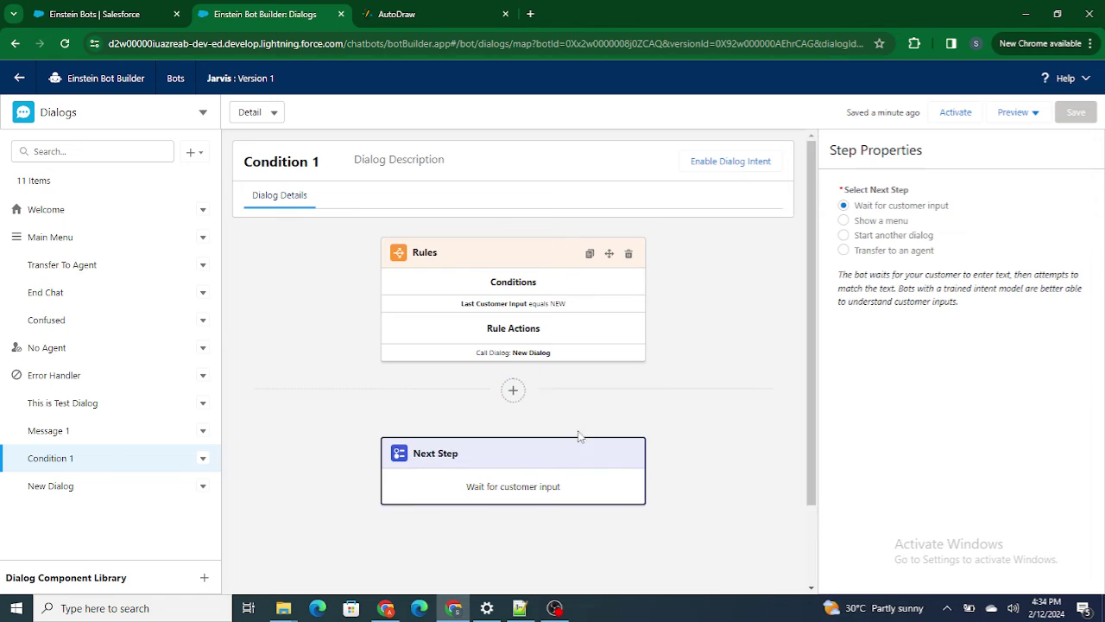
pyautogui.click(918, 236)
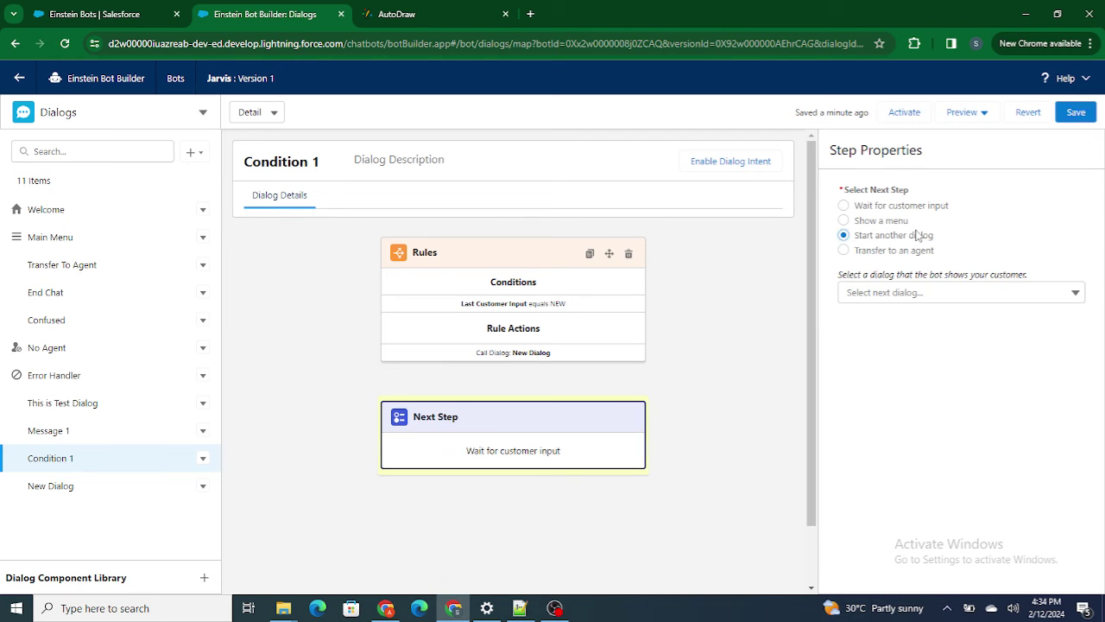
pyautogui.click(915, 293)
pyautogui.click(911, 492)
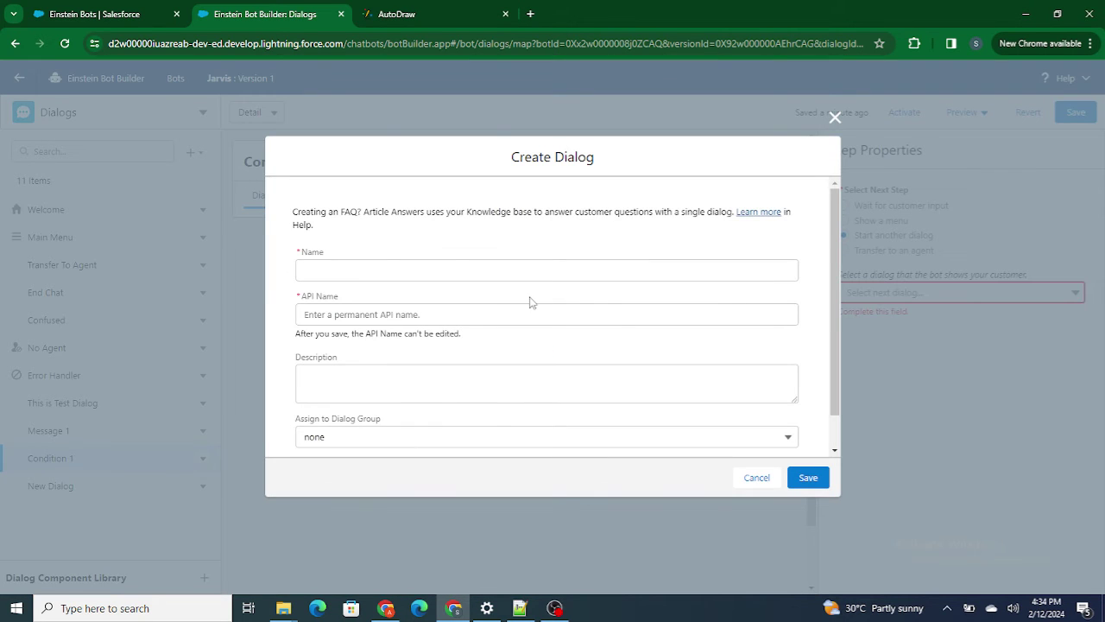
pyautogui.click(450, 269)
pyautogui.write('Condition Not Sa')
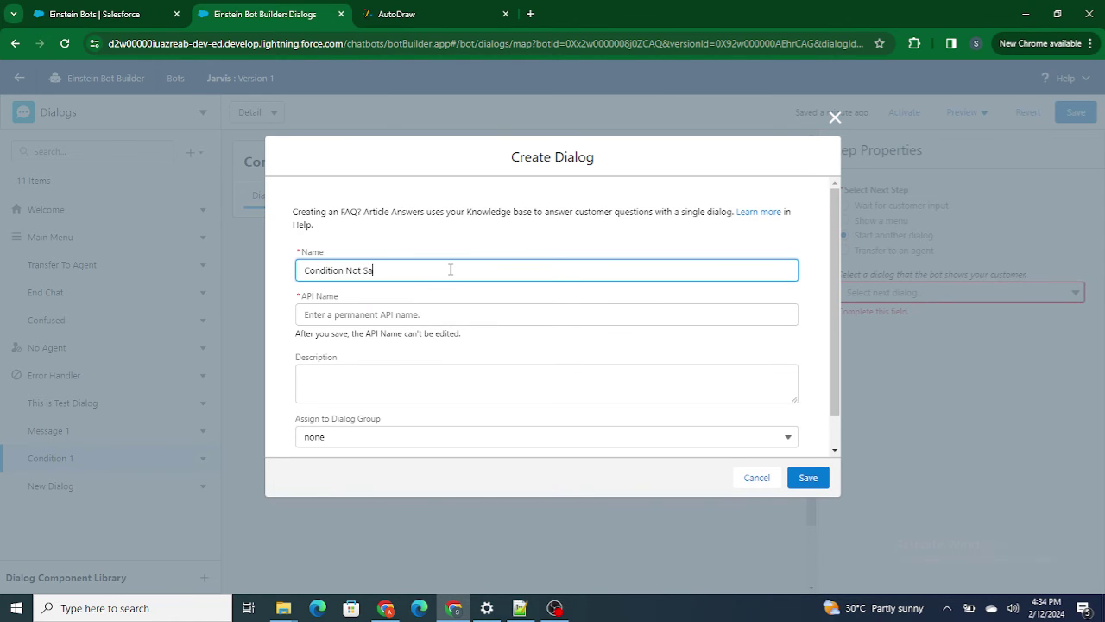
pyautogui.write('tisfied')
pyautogui.click(535, 294)
pyautogui.click(808, 478)
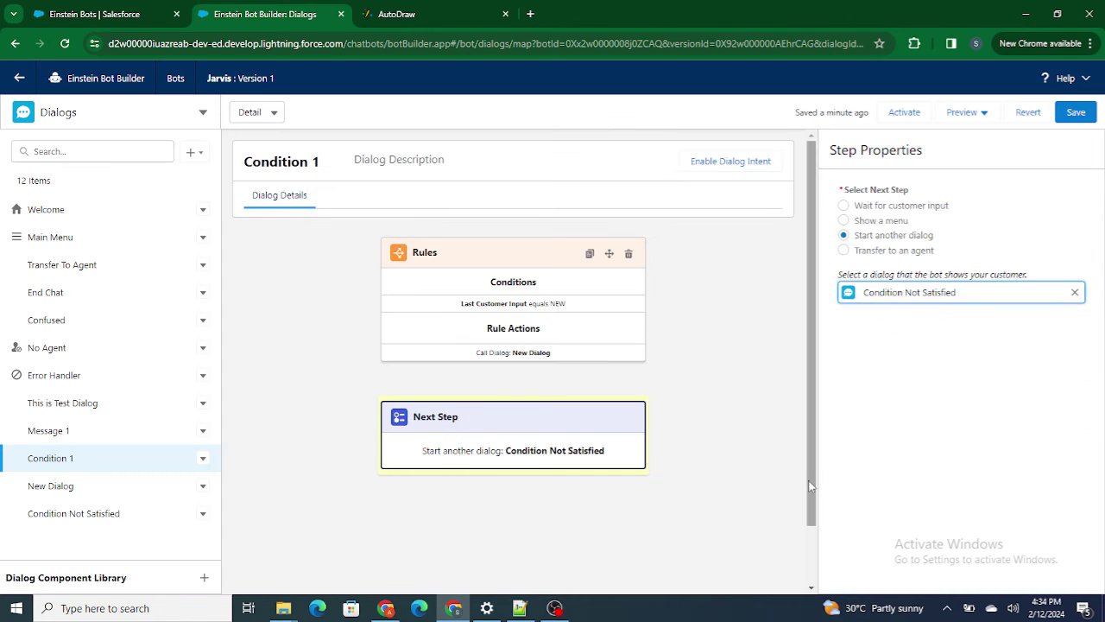
pyautogui.click(1076, 112)
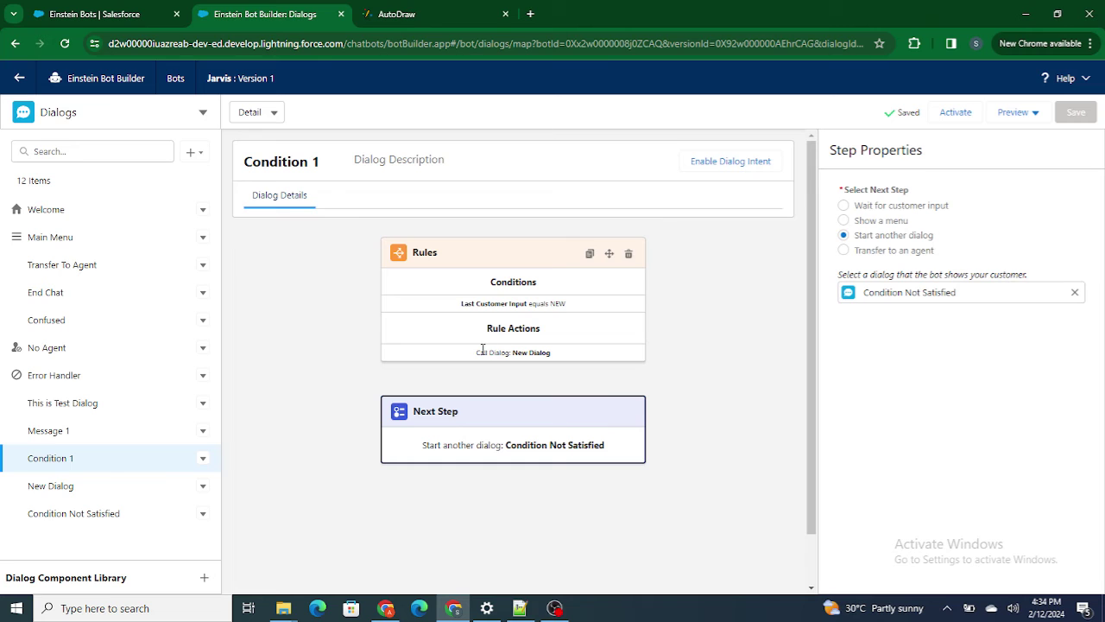
# Add a message step reading 'Condition Not Satisfied' to the Condition Not Satisfied dialog and save it
pyautogui.click(63, 520)
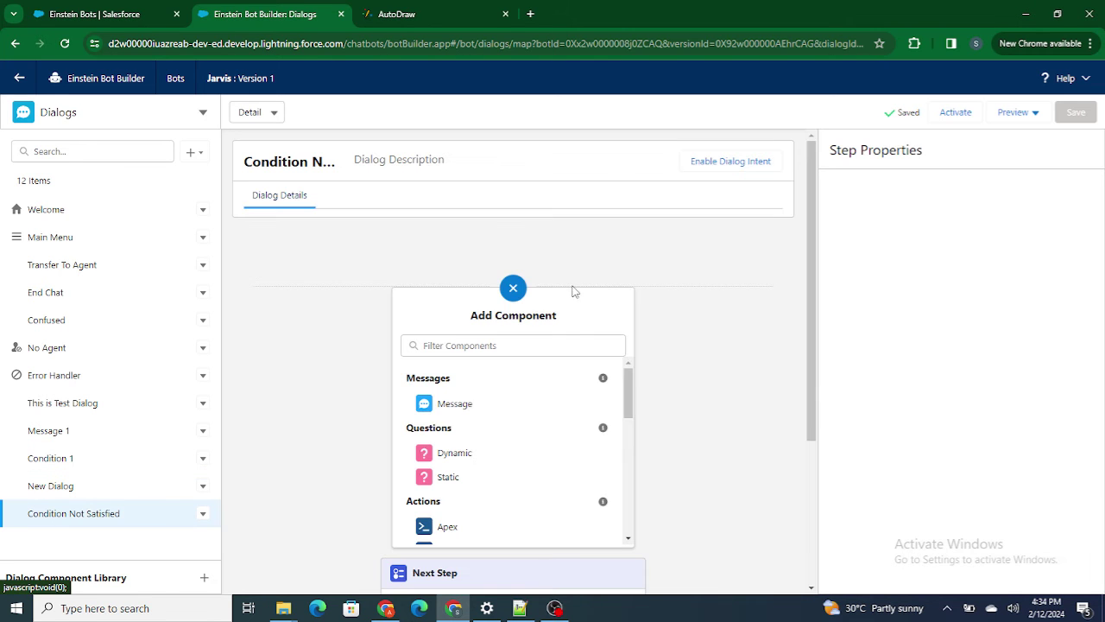
pyautogui.click(454, 403)
pyautogui.click(948, 211)
pyautogui.write('Condit')
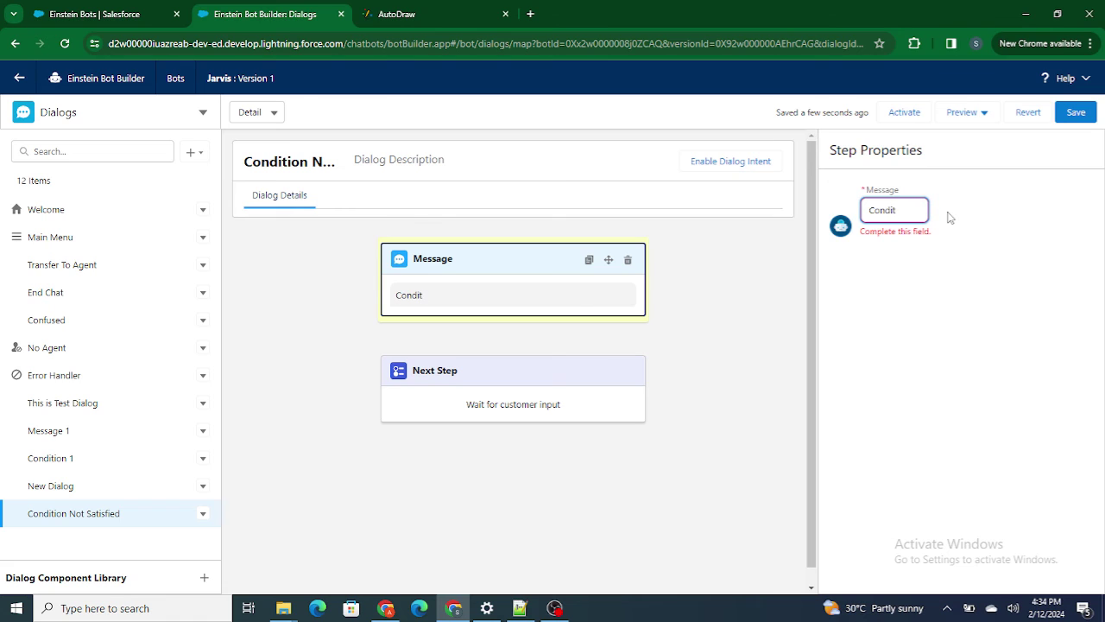
pyautogui.write('ion Not Satisfied')
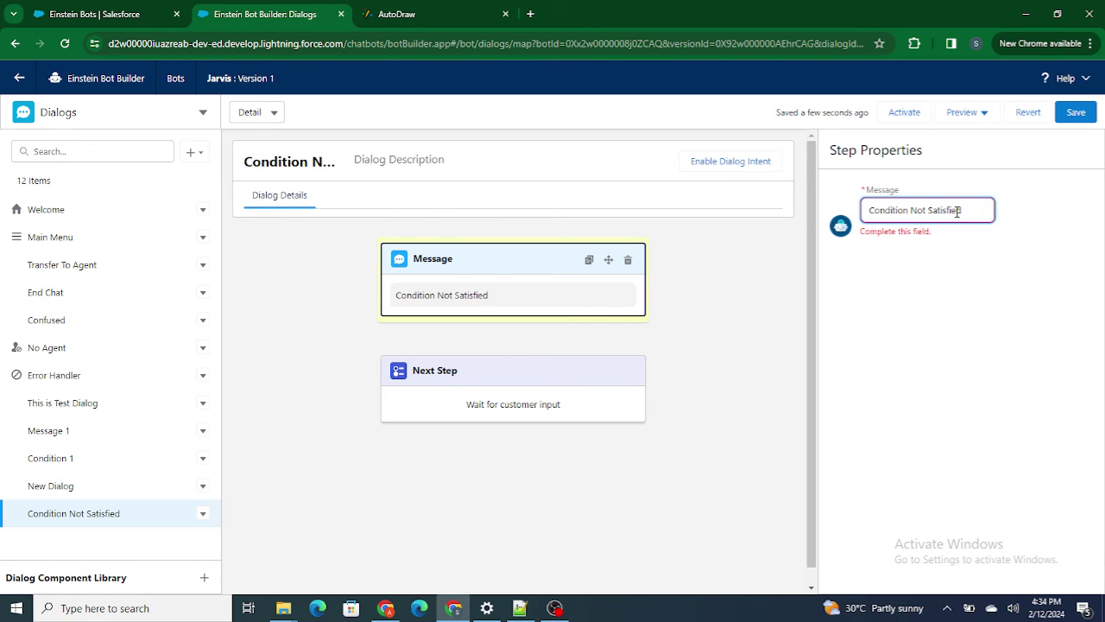
pyautogui.click(1073, 113)
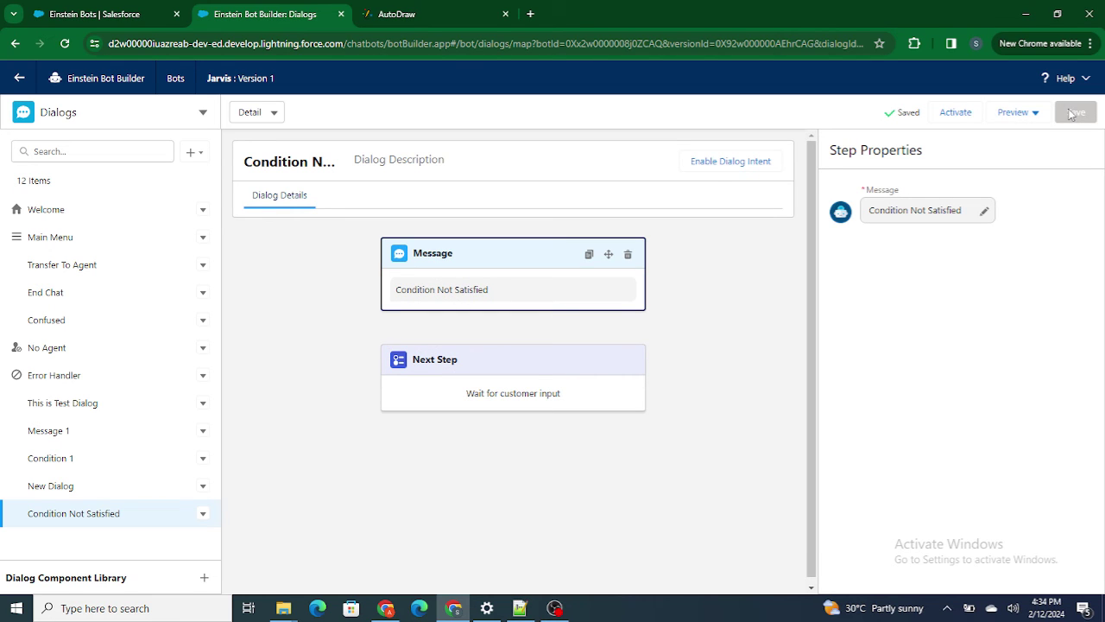
pyautogui.click(1017, 112)
# Start a Text Preview chat and send NEW to the bot
pyautogui.click(1001, 162)
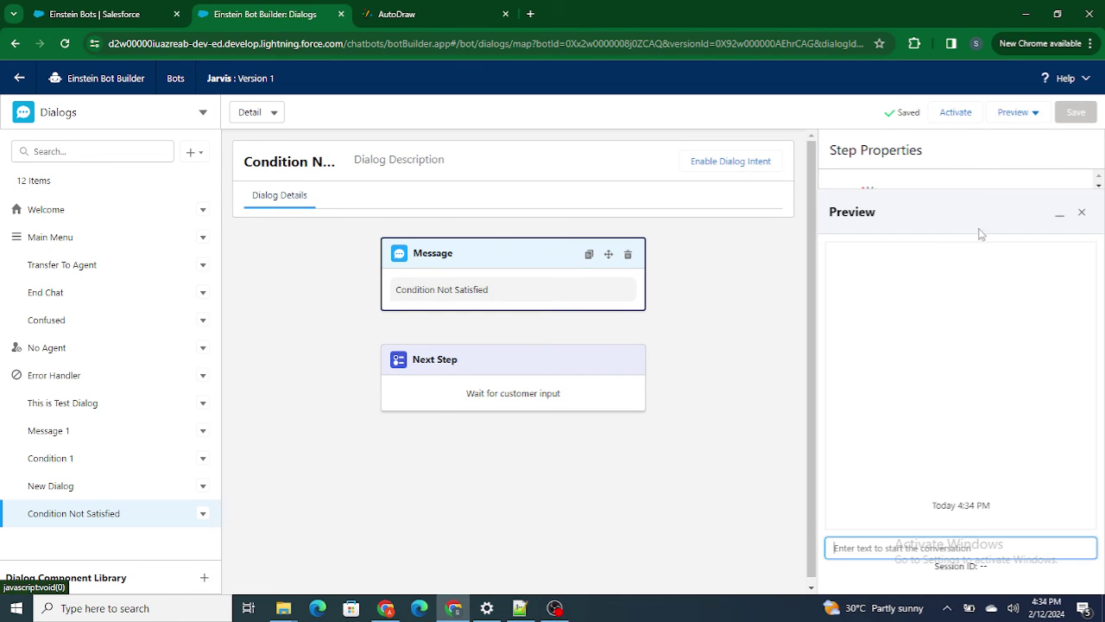
pyautogui.write('N')
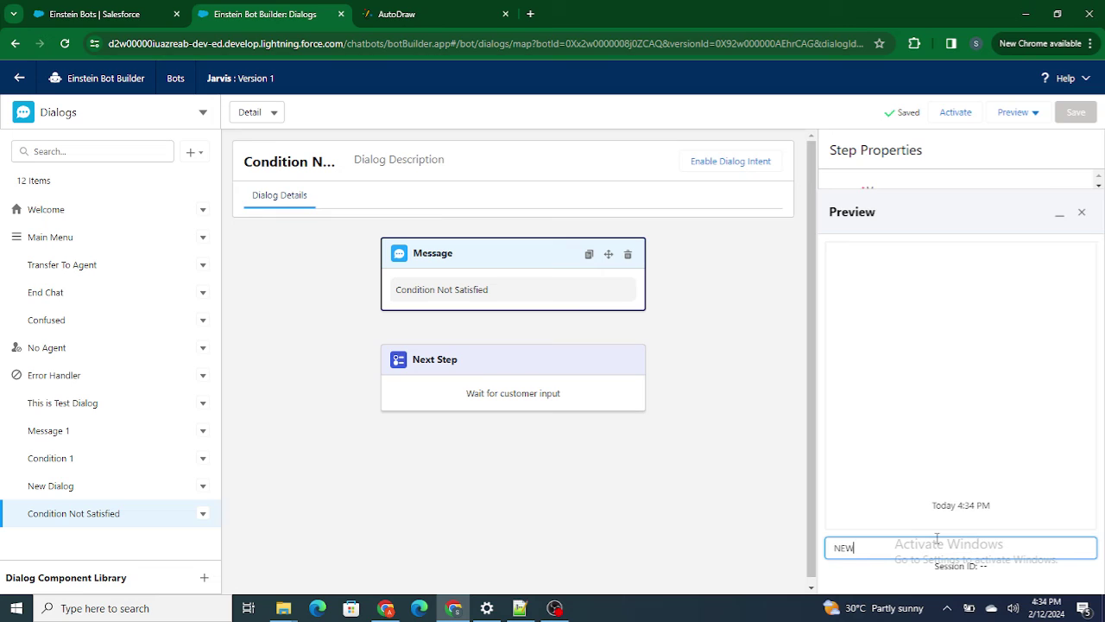
pyautogui.write('EW')
pyautogui.press('Return')
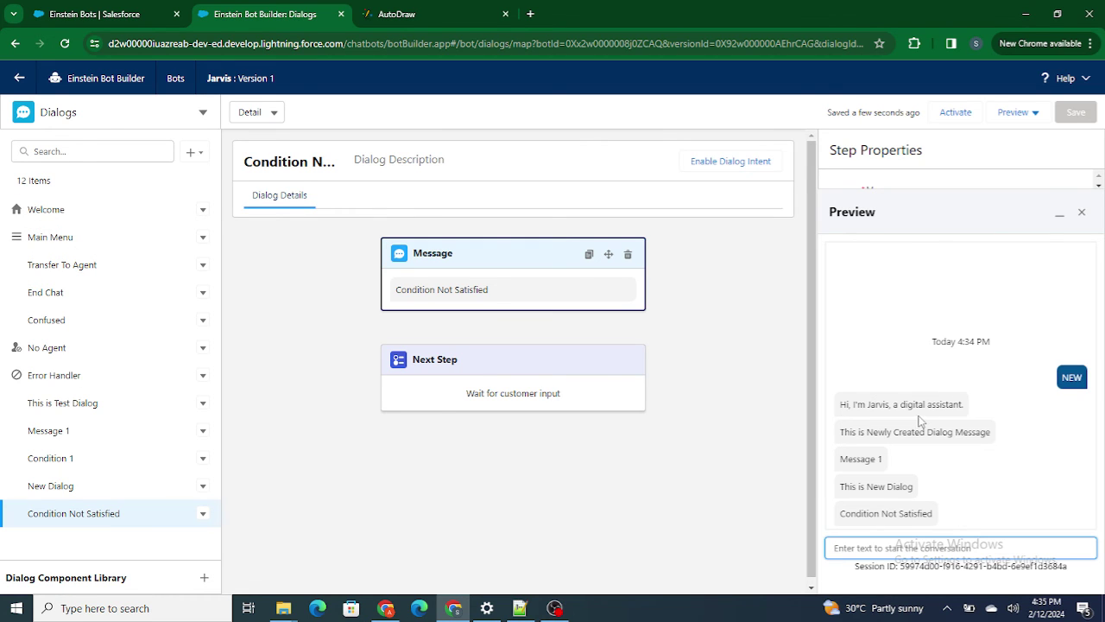
# Highlight the 'This is Newly Created Dialog Message' and 'This is New Dialog' replies to check them
pyautogui.moveTo(837, 434); pyautogui.dragTo(991, 439)
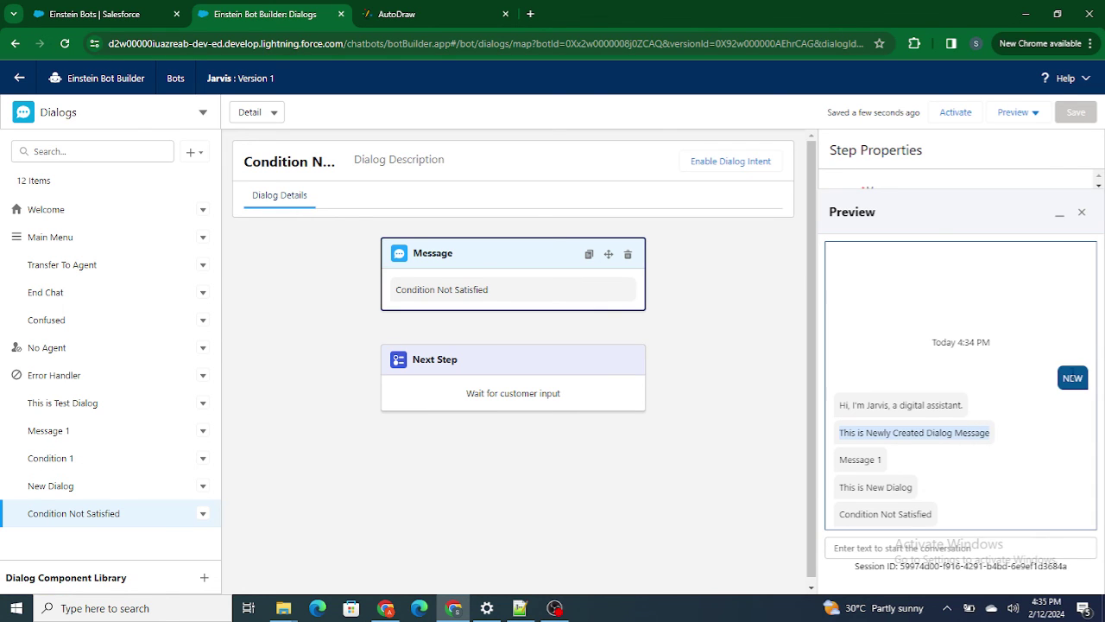
pyautogui.click(1073, 377)
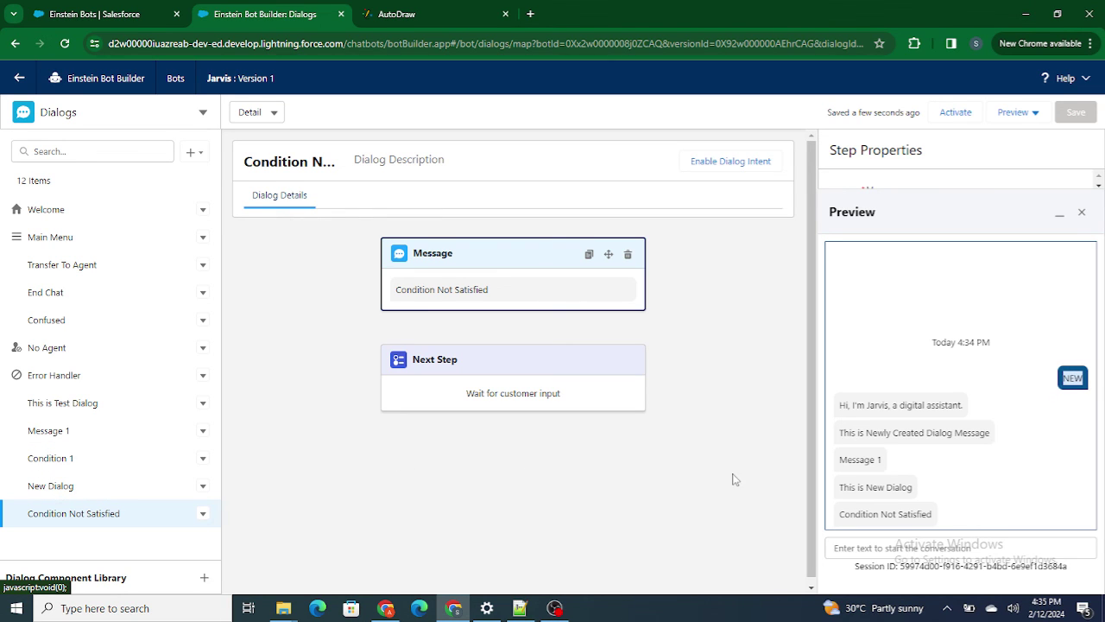
pyautogui.moveTo(840, 489); pyautogui.dragTo(910, 488)
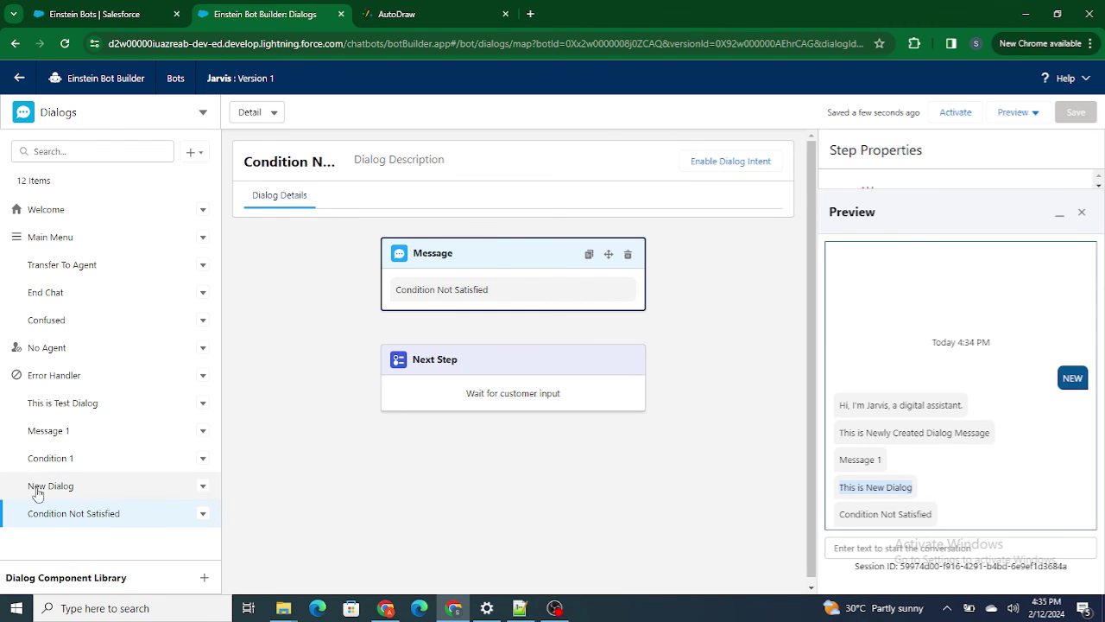
pyautogui.click(62, 466)
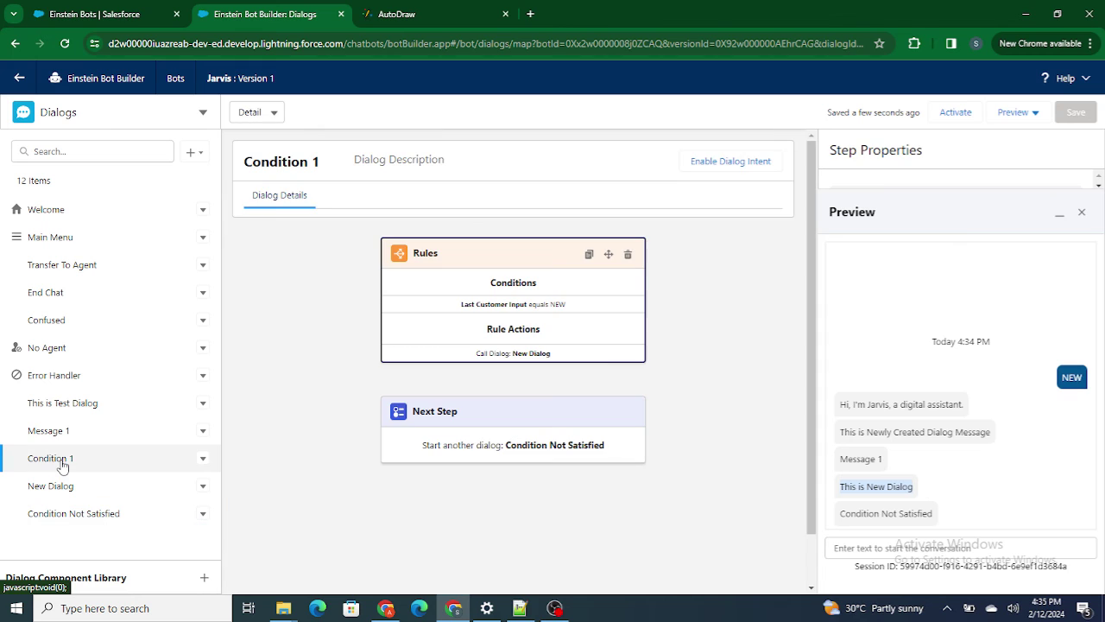
pyautogui.doubleClick(560, 304)
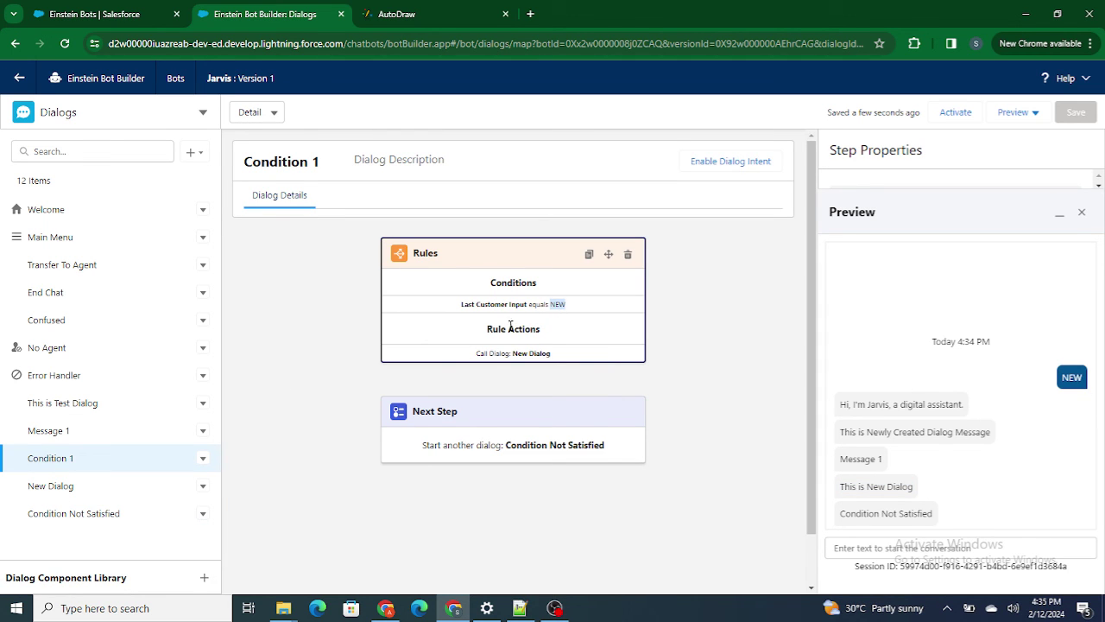
pyautogui.moveTo(516, 354); pyautogui.dragTo(552, 356)
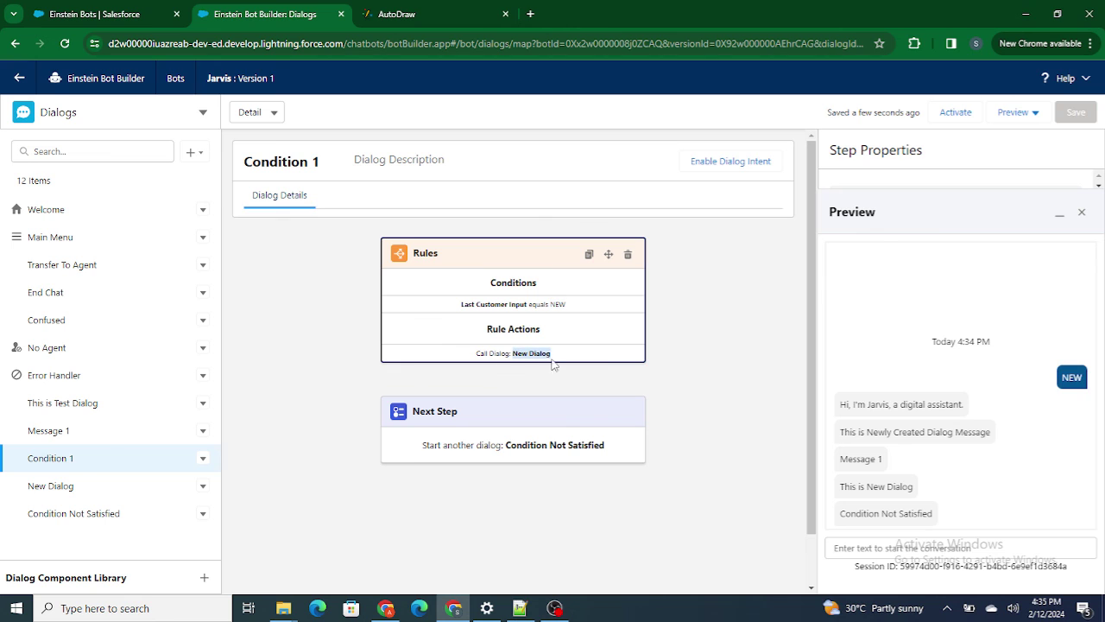
pyautogui.click(74, 488)
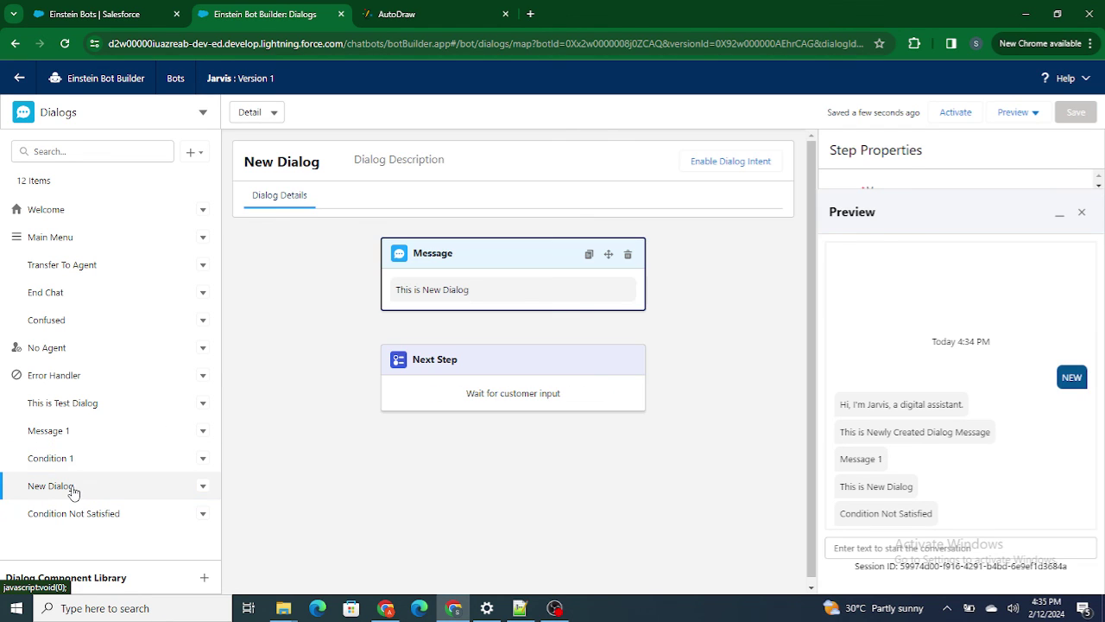
pyautogui.moveTo(488, 295); pyautogui.dragTo(397, 291)
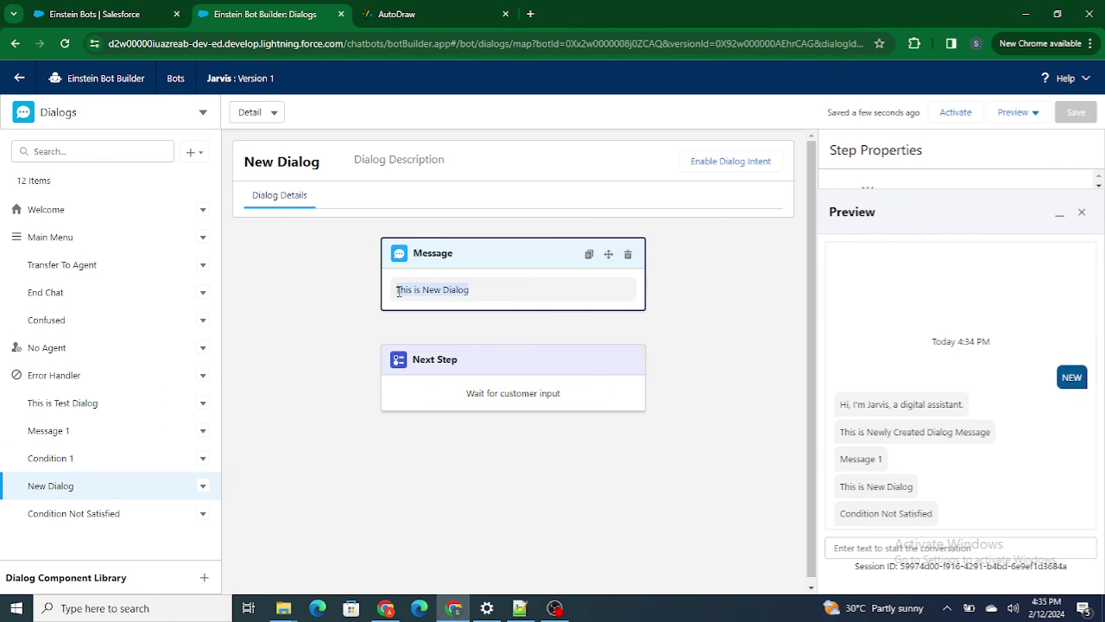
pyautogui.moveTo(836, 488); pyautogui.dragTo(929, 487)
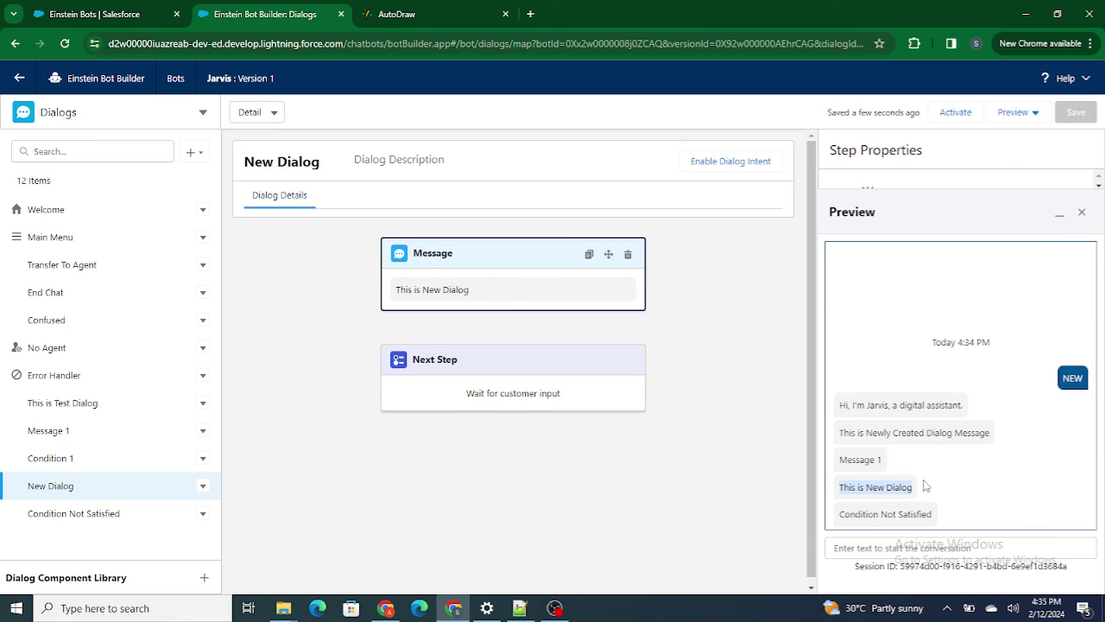
pyautogui.click(424, 294)
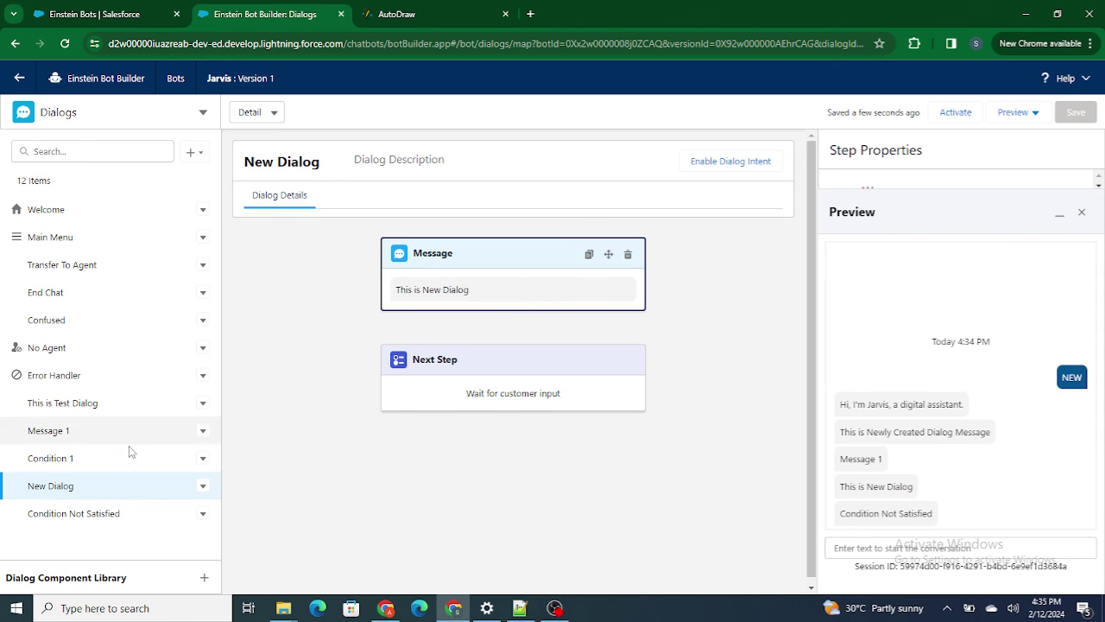
pyautogui.click(65, 459)
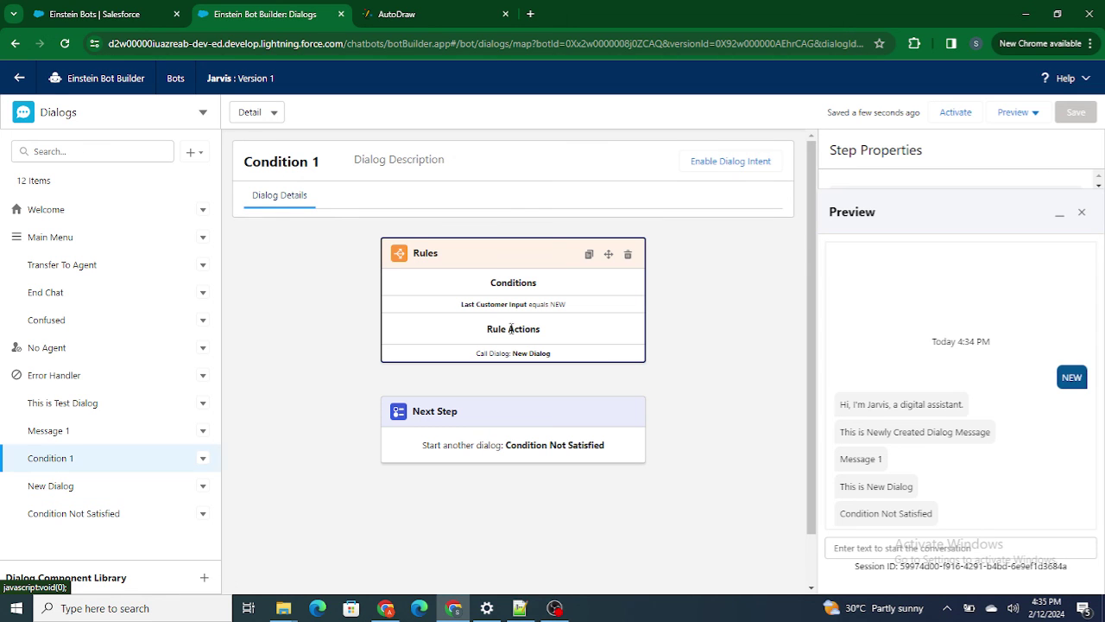
pyautogui.click(507, 427)
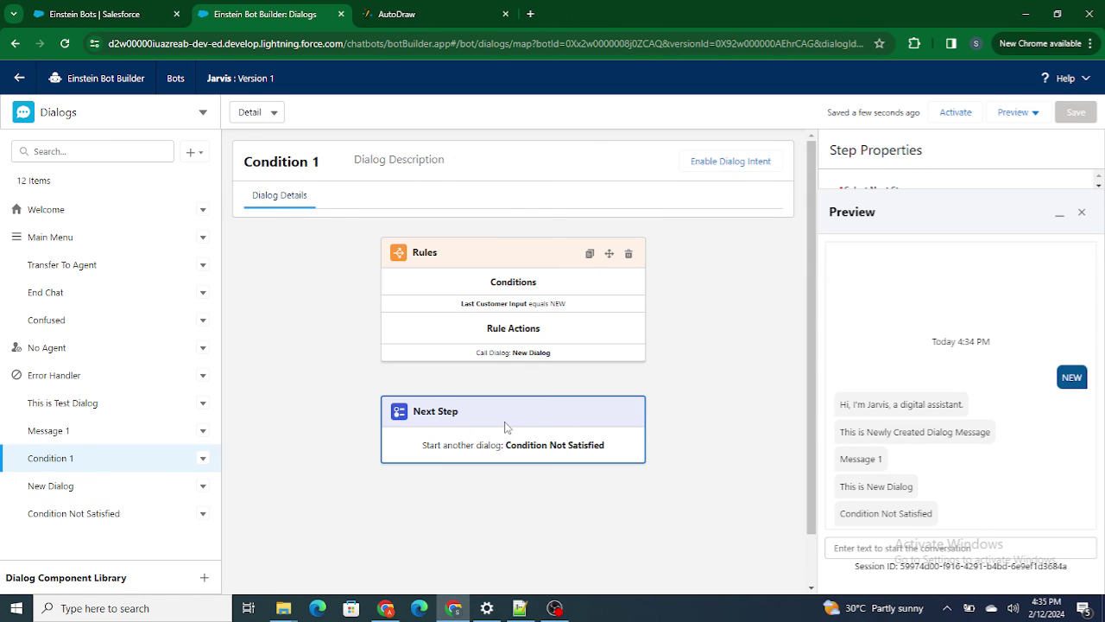
pyautogui.click(83, 519)
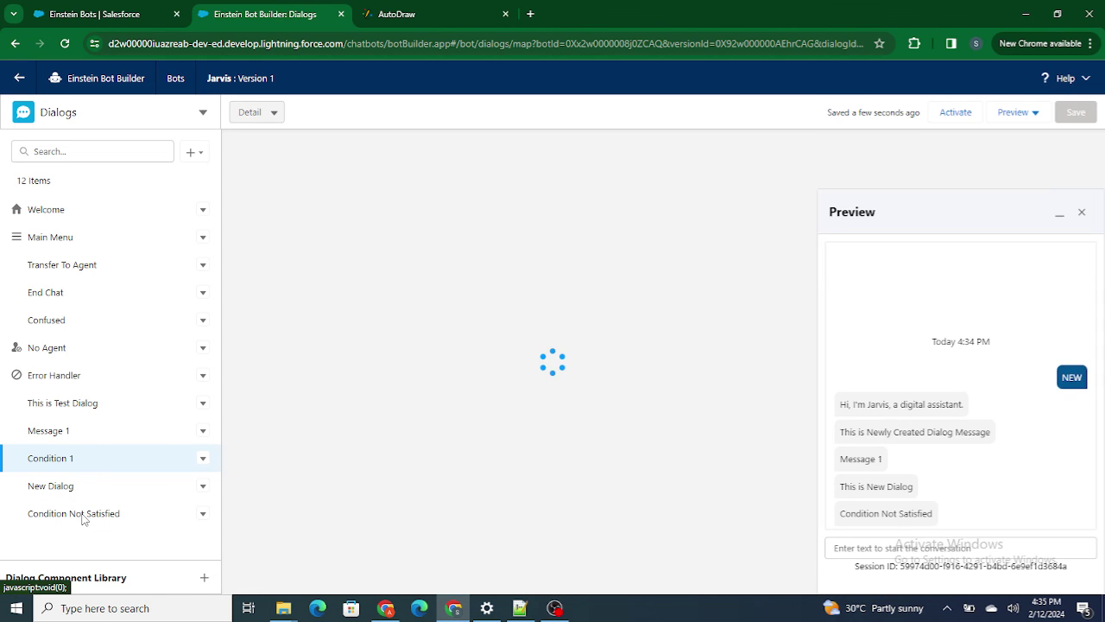
pyautogui.moveTo(834, 514); pyautogui.dragTo(908, 510)
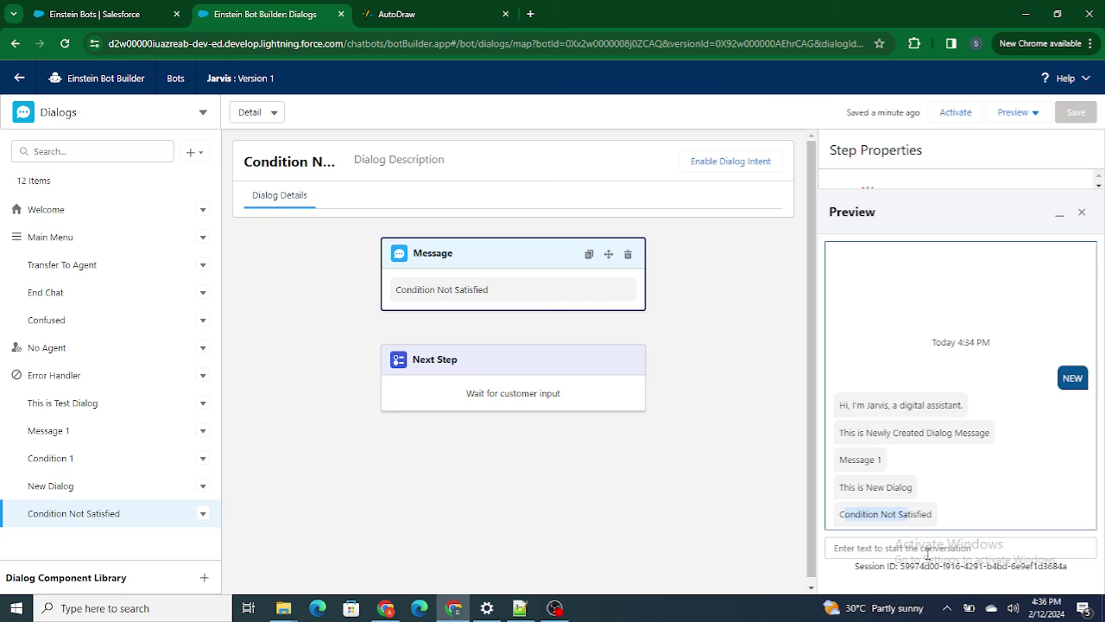